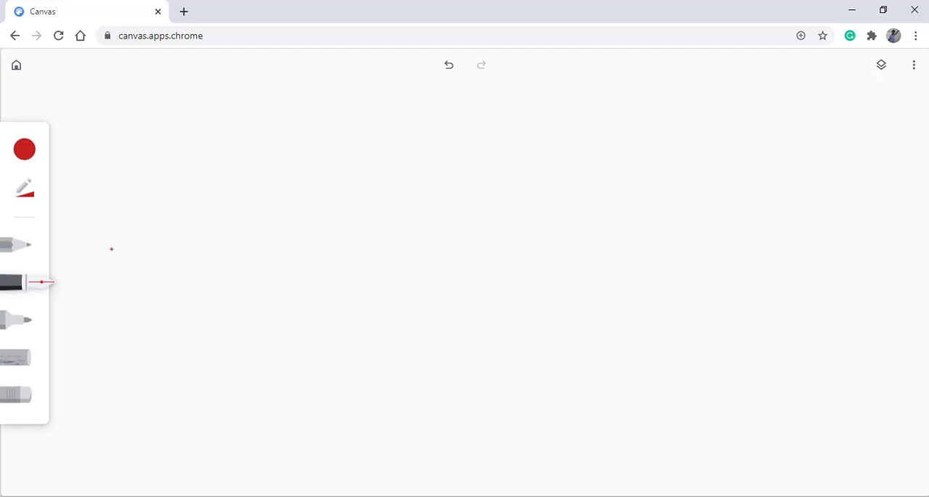
# - Draw a feed stream arrow on the blank canvas and label it F1 = 100 kg/jam, erasing the stray m below F1
pyautogui.moveTo(114, 208)
pyautogui.mouseDown()
pyautogui.moveTo(189, 210)
pyautogui.moveTo(119, 249)
pyautogui.moveTo(133, 224)
pyautogui.moveTo(131, 257)
pyautogui.mouseUp()
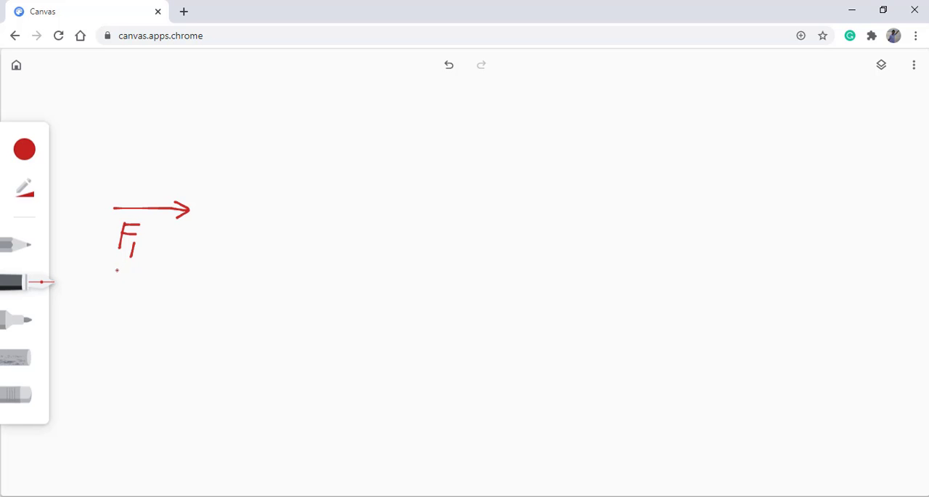
pyautogui.moveTo(117, 270)
pyautogui.mouseDown()
pyautogui.moveTo(128, 281)
pyautogui.moveTo(133, 271)
pyautogui.moveTo(136, 283)
pyautogui.mouseUp()
pyautogui.click(11, 399)
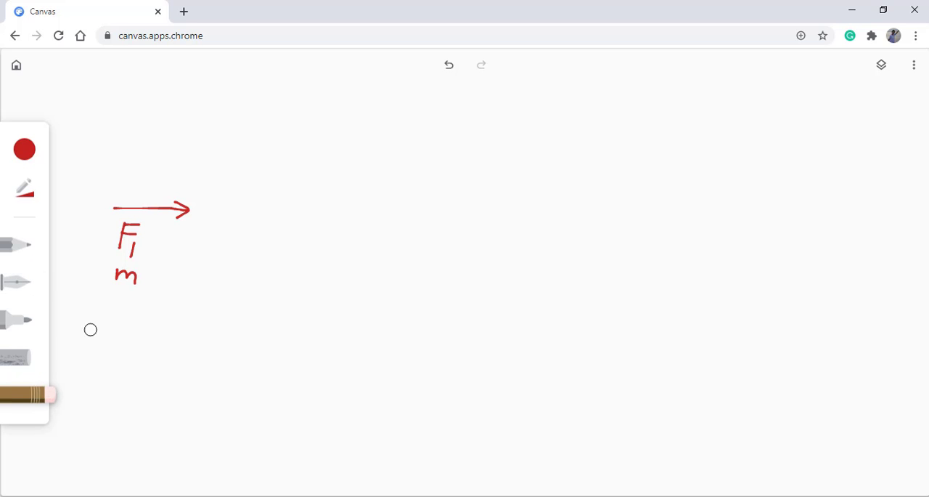
pyautogui.moveTo(115, 274)
pyautogui.mouseDown()
pyautogui.moveTo(129, 273)
pyautogui.moveTo(120, 280)
pyautogui.mouseUp()
pyautogui.click(20, 284)
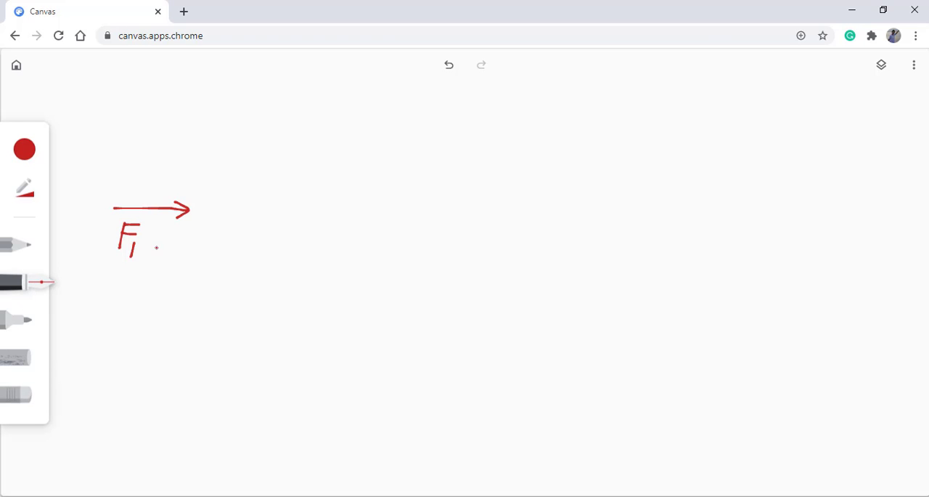
pyautogui.moveTo(153, 236)
pyautogui.mouseDown()
pyautogui.moveTo(238, 245)
pyautogui.moveTo(219, 263)
pyautogui.moveTo(274, 250)
pyautogui.moveTo(298, 257)
pyautogui.mouseUp()
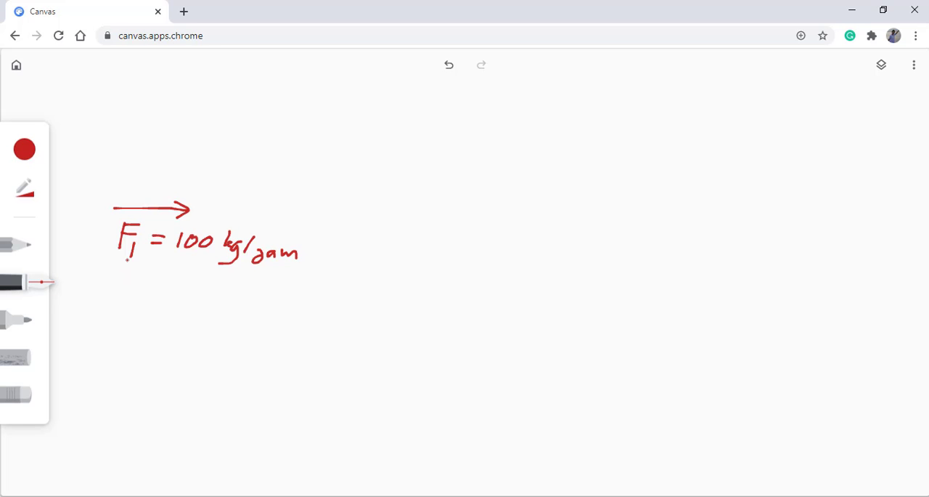
# - Write compositions x1 to x4 below the feed flow and the conditions T = 50F and P = 1 atm above the arrow
pyautogui.moveTo(113, 266)
pyautogui.mouseDown()
pyautogui.moveTo(126, 284)
pyautogui.moveTo(105, 284)
pyautogui.moveTo(137, 282)
pyautogui.moveTo(106, 310)
pyautogui.moveTo(132, 316)
pyautogui.moveTo(109, 333)
pyautogui.moveTo(129, 339)
pyautogui.moveTo(102, 366)
pyautogui.moveTo(125, 369)
pyautogui.moveTo(125, 378)
pyautogui.mouseUp()
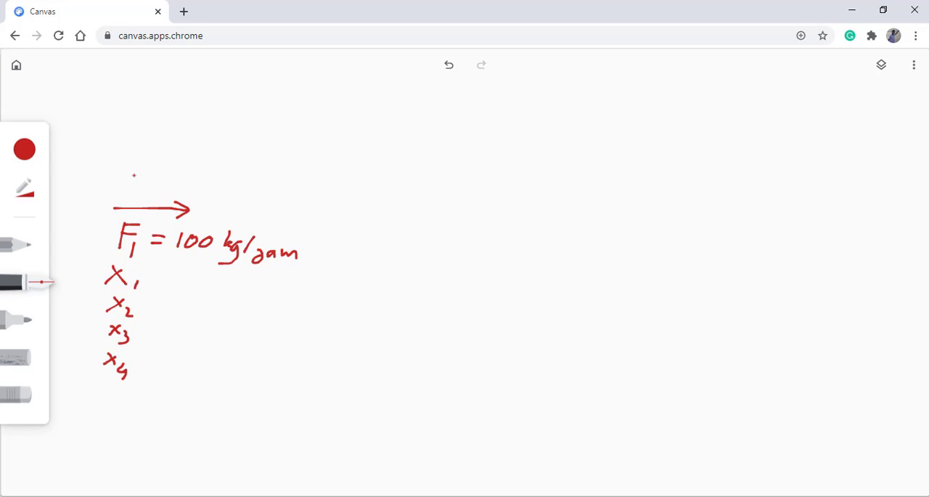
pyautogui.moveTo(134, 179)
pyautogui.mouseDown()
pyautogui.moveTo(134, 196)
pyautogui.moveTo(148, 182)
pyautogui.moveTo(152, 195)
pyautogui.moveTo(176, 185)
pyautogui.moveTo(177, 195)
pyautogui.moveTo(168, 195)
pyautogui.moveTo(190, 175)
pyautogui.moveTo(195, 196)
pyautogui.moveTo(190, 181)
pyautogui.moveTo(205, 199)
pyautogui.moveTo(222, 181)
pyautogui.moveTo(218, 189)
pyautogui.mouseUp()
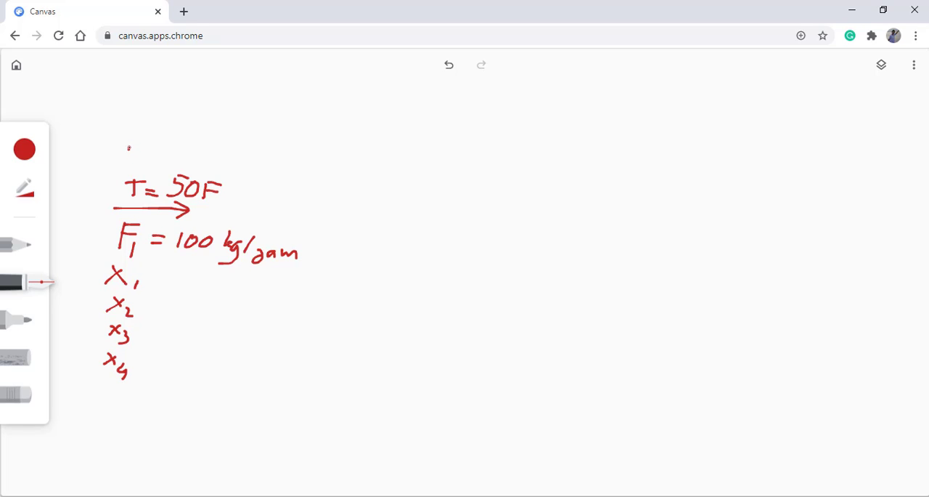
pyautogui.moveTo(130, 148)
pyautogui.mouseDown()
pyautogui.moveTo(129, 163)
pyautogui.moveTo(139, 142)
pyautogui.moveTo(133, 151)
pyautogui.moveTo(205, 164)
pyautogui.moveTo(212, 152)
pyautogui.moveTo(229, 164)
pyautogui.mouseUp()
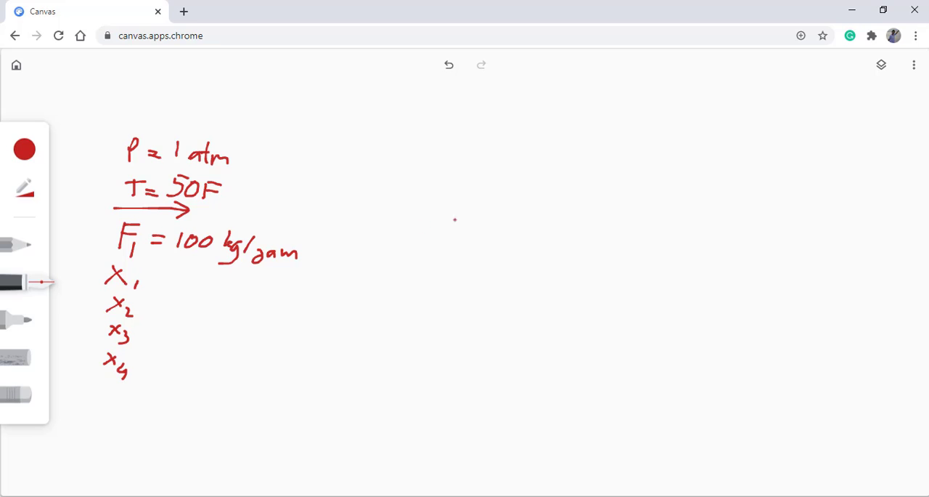
# - Draw the flash separator vessel with an upper outlet arrow, a lower outlet arrow and an inlet arrow into its side
pyautogui.moveTo(507, 162)
pyautogui.mouseDown()
pyautogui.moveTo(493, 284)
pyautogui.moveTo(536, 289)
pyautogui.moveTo(549, 172)
pyautogui.moveTo(522, 156)
pyautogui.moveTo(507, 162)
pyautogui.moveTo(599, 132)
pyautogui.moveTo(628, 137)
pyautogui.moveTo(608, 159)
pyautogui.mouseUp()
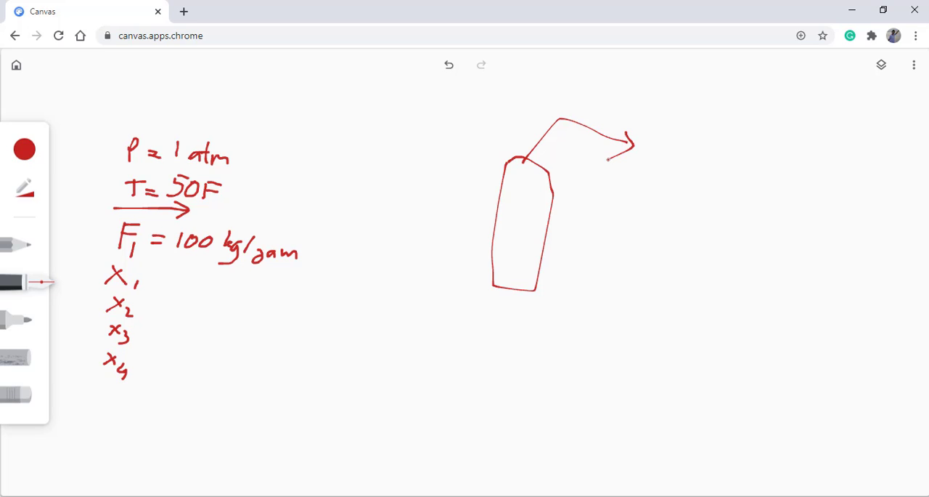
pyautogui.moveTo(509, 293)
pyautogui.mouseDown()
pyautogui.moveTo(571, 347)
pyautogui.moveTo(587, 346)
pyautogui.moveTo(578, 361)
pyautogui.mouseUp()
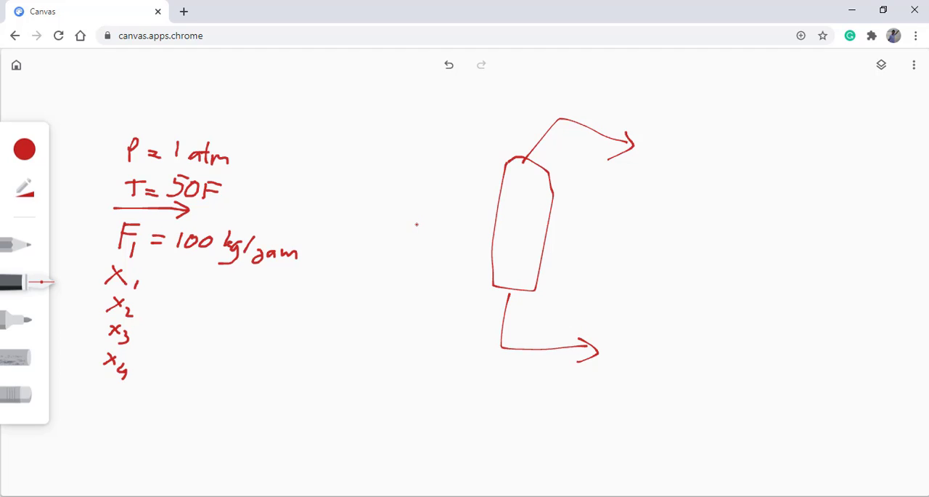
pyautogui.moveTo(414, 225)
pyautogui.mouseDown()
pyautogui.moveTo(494, 229)
pyautogui.moveTo(483, 240)
pyautogui.mouseUp()
# - Label the separator inlet T = 32F and P = 50, checking the pressure in the PowerPoint problem slide
pyautogui.moveTo(423, 246)
pyautogui.mouseDown()
pyautogui.moveTo(424, 271)
pyautogui.moveTo(432, 244)
pyautogui.moveTo(441, 265)
pyautogui.moveTo(456, 260)
pyautogui.moveTo(449, 273)
pyautogui.moveTo(474, 272)
pyautogui.moveTo(476, 259)
pyautogui.moveTo(476, 275)
pyautogui.moveTo(482, 252)
pyautogui.moveTo(487, 259)
pyautogui.mouseUp()
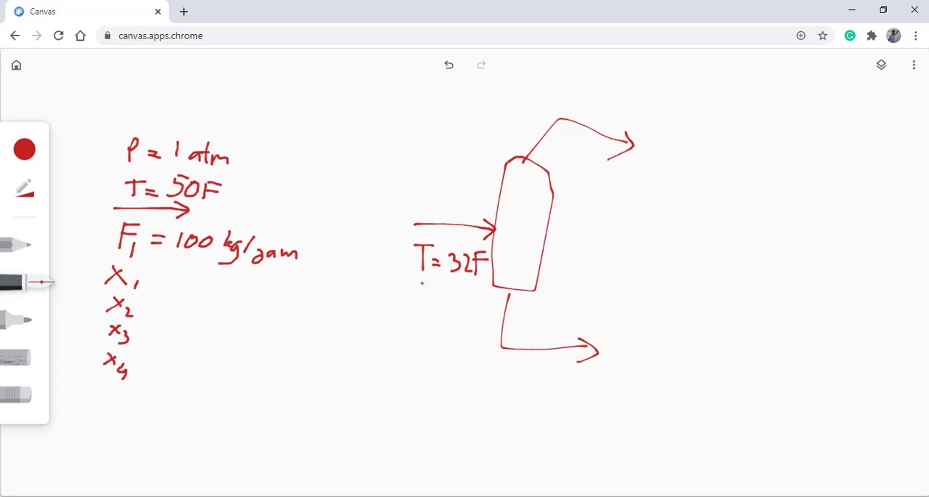
pyautogui.moveTo(422, 283)
pyautogui.mouseDown()
pyautogui.moveTo(416, 311)
pyautogui.moveTo(415, 301)
pyautogui.mouseUp()
pyautogui.moveTo(430, 306); pyautogui.dragTo(446, 300)
pyautogui.moveTo(619, 496)
pyautogui.click(620, 451)
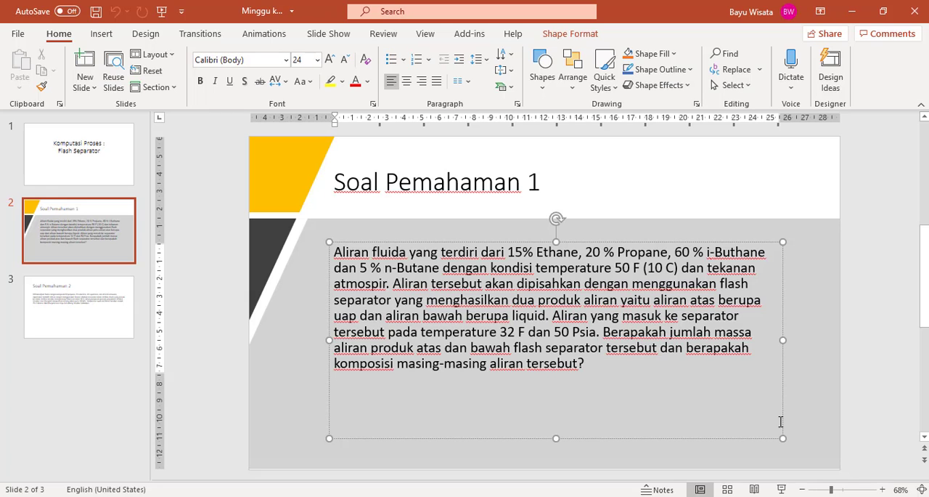
pyautogui.click(827, 412)
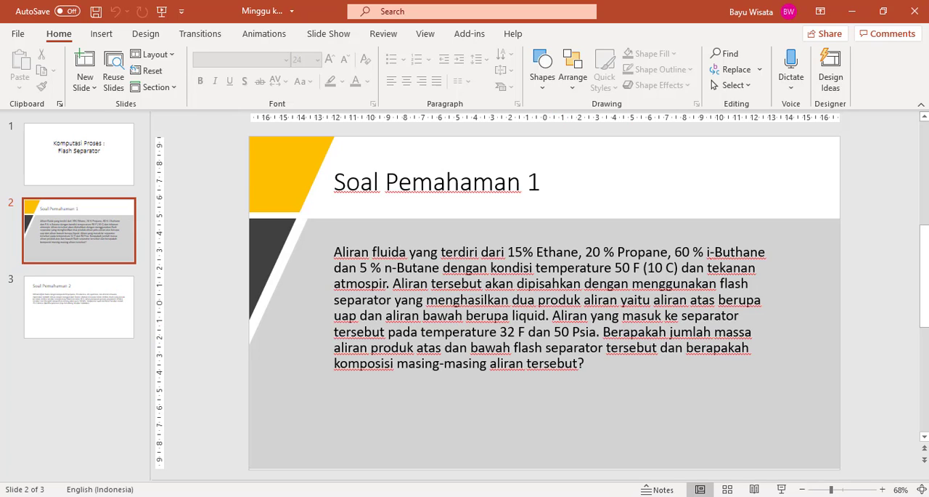
pyautogui.hotkey('alt', 'Tab')
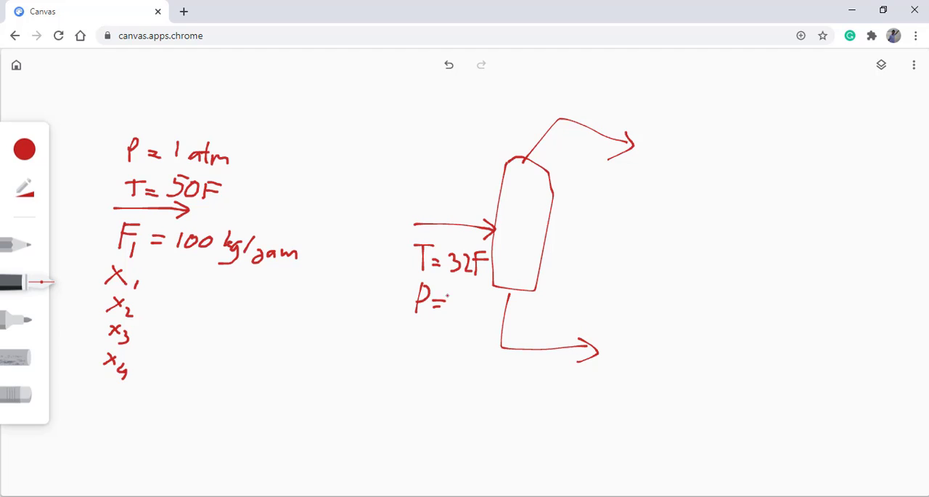
pyautogui.moveTo(448, 294)
pyautogui.mouseDown()
pyautogui.moveTo(447, 319)
pyautogui.moveTo(469, 291)
pyautogui.moveTo(476, 317)
pyautogui.moveTo(479, 306)
pyautogui.mouseUp()
# - Draw a circular heat exchanger symbol with a diagonal arrow before the separator inlet and label it Cooler
pyautogui.moveTo(395, 191)
pyautogui.mouseDown()
pyautogui.moveTo(366, 190)
pyautogui.moveTo(352, 233)
pyautogui.moveTo(384, 241)
pyautogui.moveTo(404, 216)
pyautogui.moveTo(390, 190)
pyautogui.mouseUp()
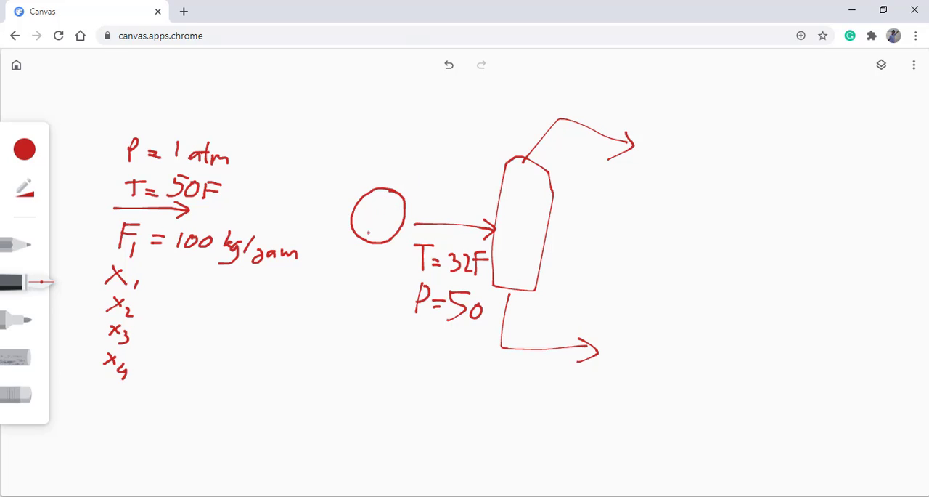
pyautogui.moveTo(341, 259)
pyautogui.mouseDown()
pyautogui.moveTo(404, 175)
pyautogui.moveTo(430, 198)
pyautogui.moveTo(441, 189)
pyautogui.moveTo(446, 199)
pyautogui.moveTo(451, 189)
pyautogui.moveTo(460, 200)
pyautogui.moveTo(491, 195)
pyautogui.mouseUp()
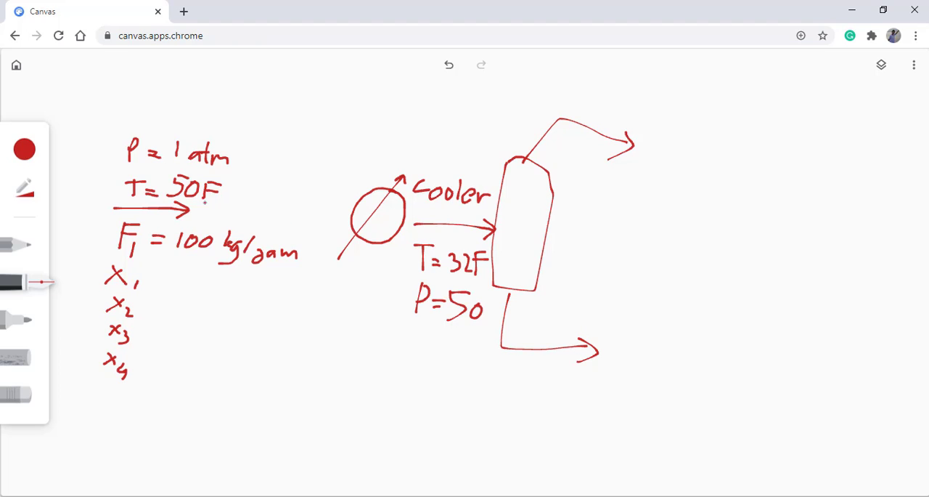
pyautogui.moveTo(176, 155); pyautogui.dragTo(175, 161)
# - Encircle F1 and the x1 to x4 list, and draw an arrow from it to the note Vap/Liquid
pyautogui.moveTo(107, 216); pyautogui.dragTo(85, 229)
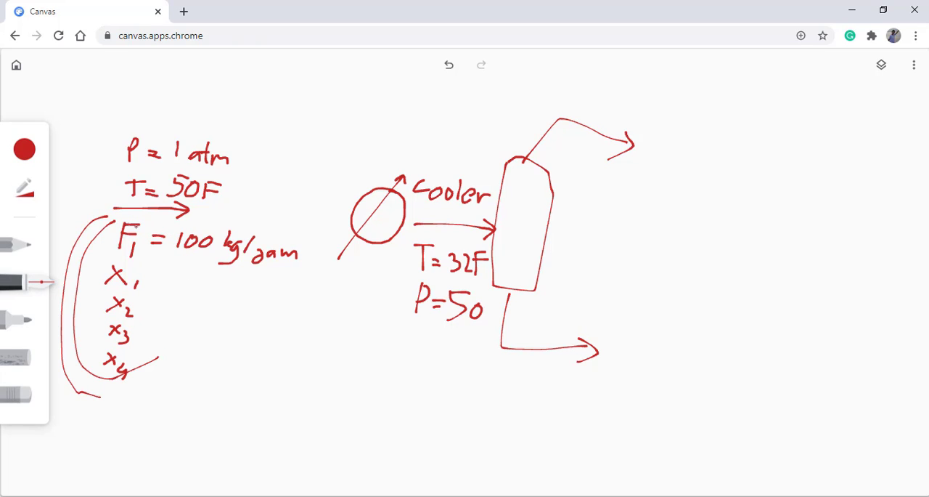
pyautogui.moveTo(133, 217); pyautogui.dragTo(194, 276)
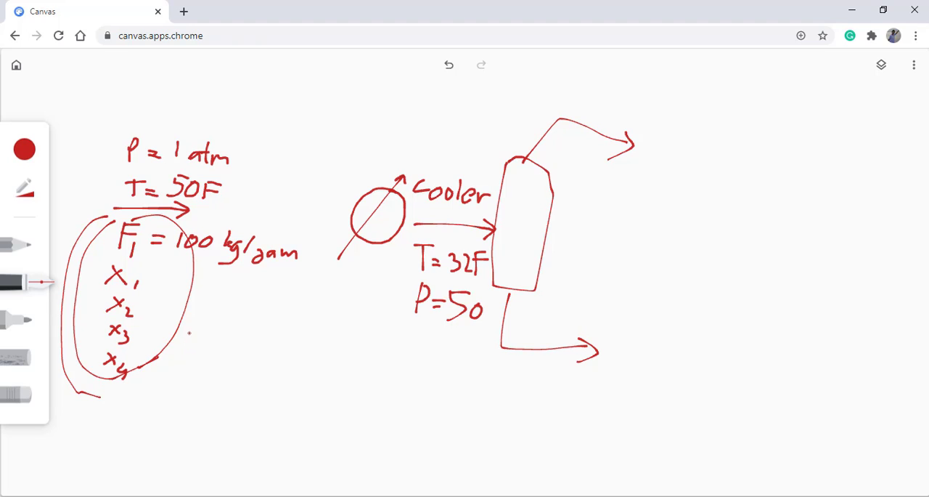
pyautogui.moveTo(181, 326)
pyautogui.mouseDown()
pyautogui.moveTo(239, 343)
pyautogui.moveTo(255, 337)
pyautogui.moveTo(255, 367)
pyautogui.moveTo(272, 346)
pyautogui.moveTo(247, 372)
pyautogui.mouseUp()
pyautogui.moveTo(288, 343)
pyautogui.mouseDown()
pyautogui.moveTo(305, 367)
pyautogui.moveTo(315, 356)
pyautogui.moveTo(321, 372)
pyautogui.moveTo(297, 390)
pyautogui.mouseUp()
pyautogui.moveTo(327, 361)
pyautogui.mouseDown()
pyautogui.moveTo(350, 371)
pyautogui.moveTo(381, 354)
pyautogui.moveTo(365, 389)
pyautogui.mouseUp()
pyautogui.click(343, 358)
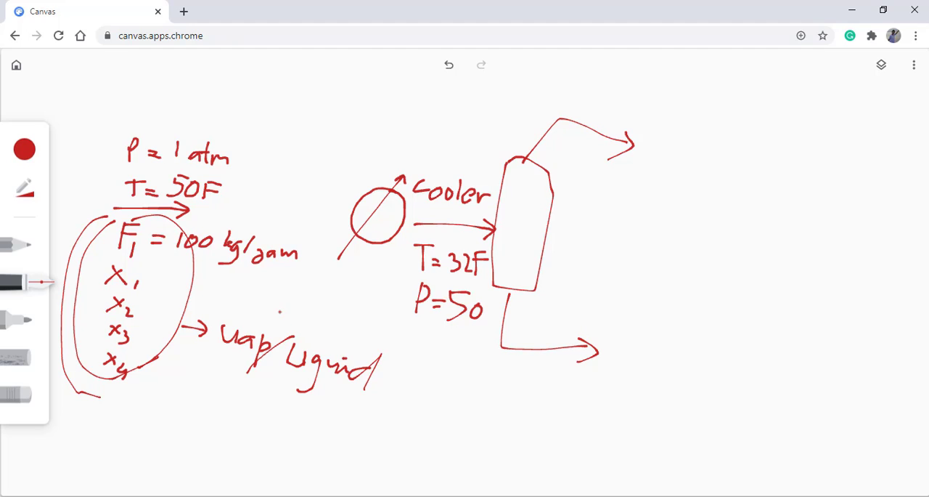
# - Encircle the Vap/Liquid note and write HYSYS beneath it
pyautogui.moveTo(280, 311)
pyautogui.mouseDown()
pyautogui.moveTo(196, 340)
pyautogui.moveTo(280, 275)
pyautogui.moveTo(260, 299)
pyautogui.mouseUp()
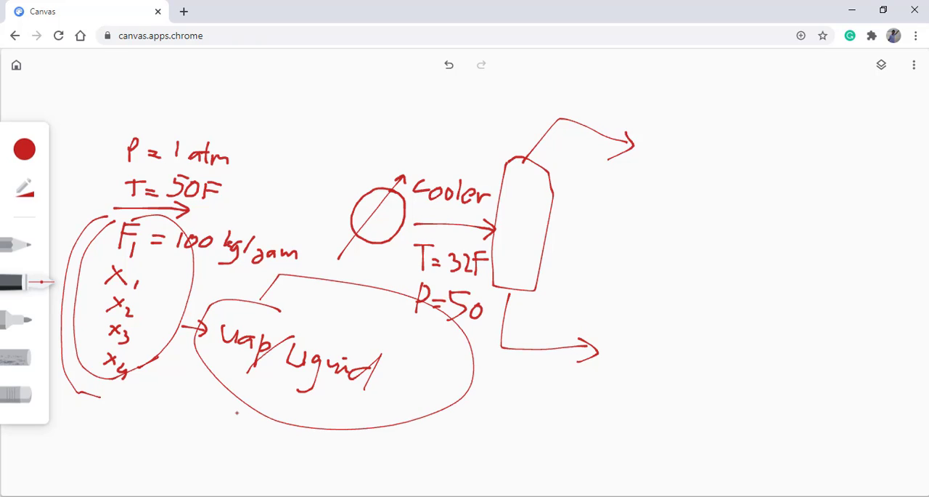
pyautogui.moveTo(228, 411); pyautogui.dragTo(255, 448)
pyautogui.moveTo(240, 416)
pyautogui.mouseDown()
pyautogui.moveTo(268, 450)
pyautogui.moveTo(269, 424)
pyautogui.moveTo(285, 429)
pyautogui.moveTo(273, 460)
pyautogui.mouseUp()
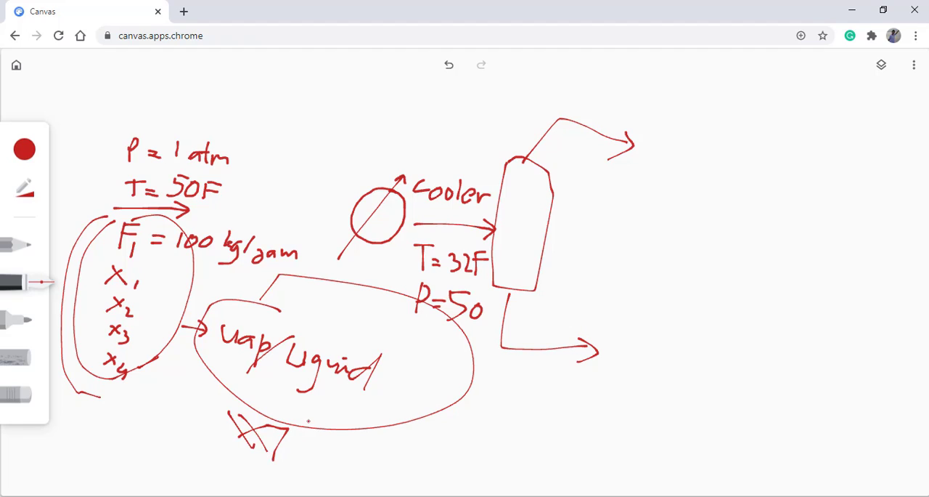
pyautogui.moveTo(311, 419)
pyautogui.mouseDown()
pyautogui.moveTo(302, 452)
pyautogui.moveTo(350, 428)
pyautogui.moveTo(328, 452)
pyautogui.mouseUp()
pyautogui.moveTo(385, 424)
pyautogui.mouseDown()
pyautogui.moveTo(340, 457)
pyautogui.moveTo(330, 452)
pyautogui.mouseUp()
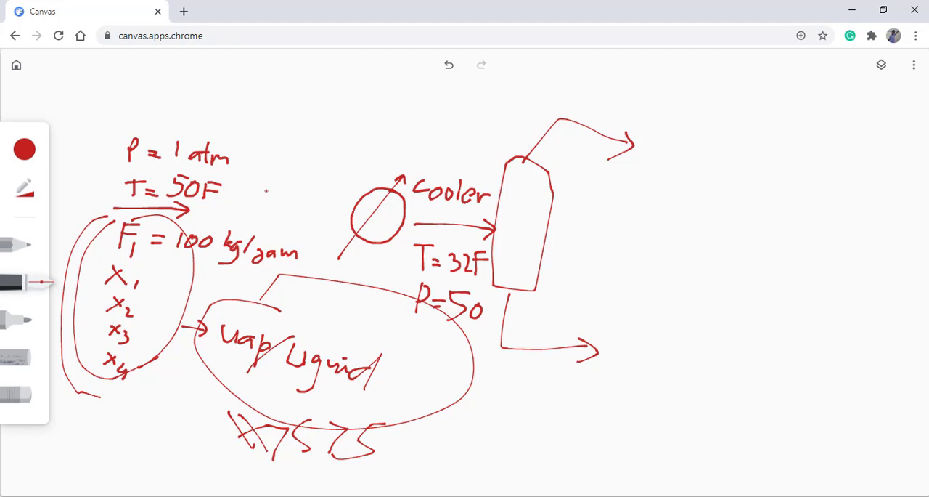
# - Draw a pump symbol after the feed arrow, connect the Vap and Liquid notes to it, and add arrows labelled Comp and Pompa
pyautogui.moveTo(266, 191)
pyautogui.mouseDown()
pyautogui.moveTo(244, 190)
pyautogui.moveTo(240, 227)
pyautogui.moveTo(273, 209)
pyautogui.moveTo(256, 193)
pyautogui.moveTo(240, 225)
pyautogui.moveTo(291, 228)
pyautogui.moveTo(274, 210)
pyautogui.moveTo(282, 203)
pyautogui.moveTo(273, 206)
pyautogui.mouseUp()
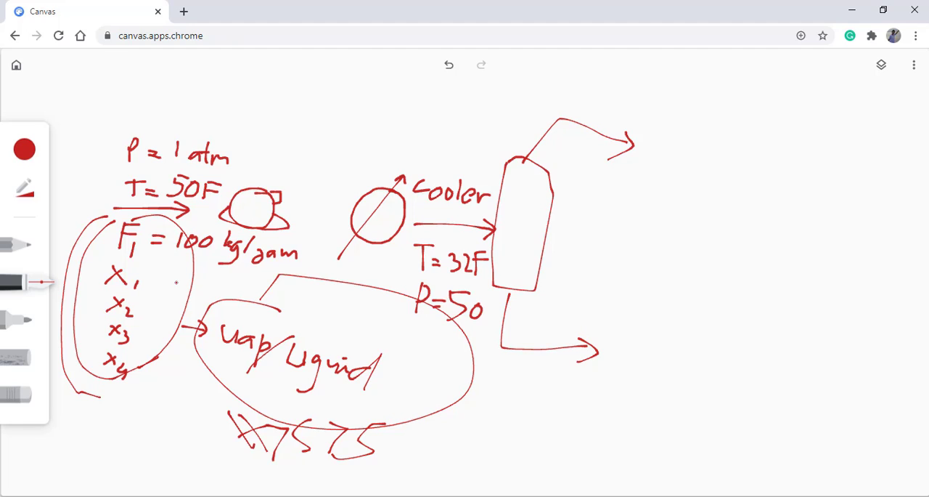
pyautogui.moveTo(236, 314)
pyautogui.mouseDown()
pyautogui.moveTo(235, 199)
pyautogui.moveTo(346, 125)
pyautogui.moveTo(327, 139)
pyautogui.mouseUp()
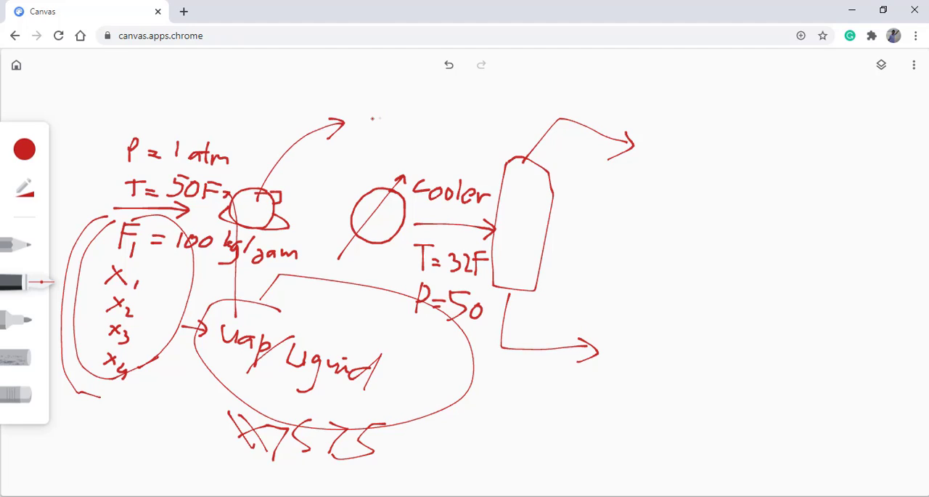
pyautogui.moveTo(382, 122)
pyautogui.mouseDown()
pyautogui.moveTo(384, 137)
pyautogui.moveTo(416, 132)
pyautogui.moveTo(418, 159)
pyautogui.moveTo(432, 137)
pyautogui.moveTo(423, 142)
pyautogui.mouseUp()
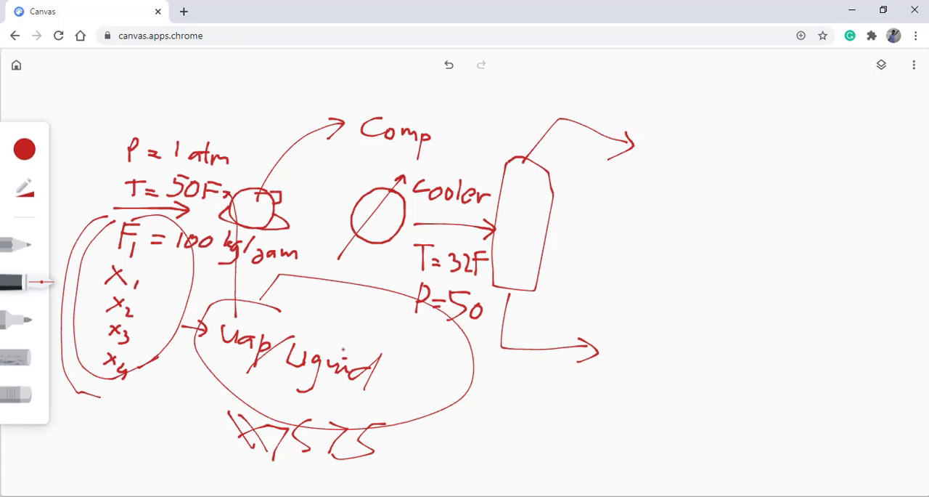
pyautogui.moveTo(342, 353); pyautogui.dragTo(211, 219)
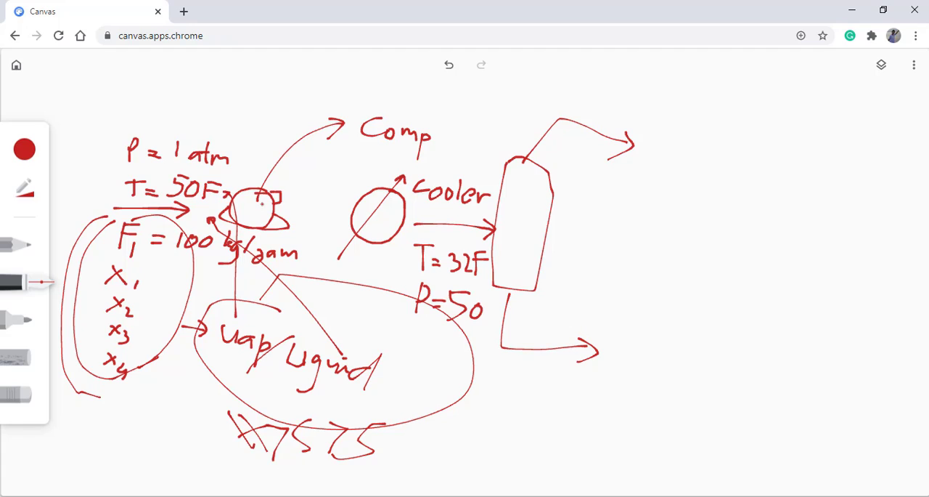
pyautogui.moveTo(262, 204)
pyautogui.mouseDown()
pyautogui.moveTo(343, 95)
pyautogui.moveTo(337, 113)
pyautogui.moveTo(353, 93)
pyautogui.moveTo(340, 103)
pyautogui.moveTo(351, 110)
pyautogui.moveTo(381, 97)
pyautogui.moveTo(407, 123)
pyautogui.moveTo(418, 102)
pyautogui.moveTo(410, 110)
pyautogui.moveTo(431, 114)
pyautogui.mouseUp()
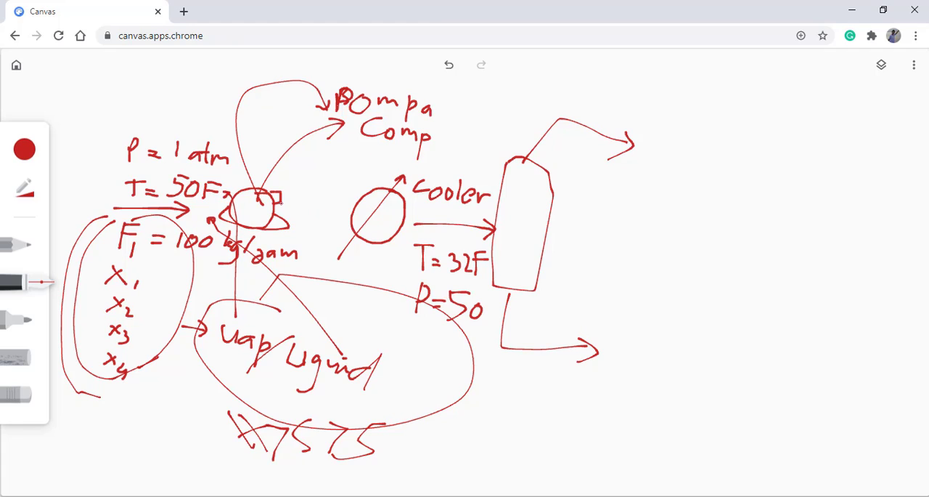
# - Draw an arrow from the pump symbol to the cooler labelled F2, and label the separator inlet stream F3
pyautogui.moveTo(279, 203)
pyautogui.mouseDown()
pyautogui.moveTo(353, 216)
pyautogui.moveTo(343, 224)
pyautogui.mouseUp()
pyautogui.moveTo(303, 220)
pyautogui.mouseDown()
pyautogui.moveTo(303, 239)
pyautogui.moveTo(315, 215)
pyautogui.moveTo(310, 231)
pyautogui.mouseUp()
pyautogui.moveTo(314, 231)
pyautogui.mouseDown()
pyautogui.moveTo(316, 243)
pyautogui.moveTo(331, 244)
pyautogui.mouseUp()
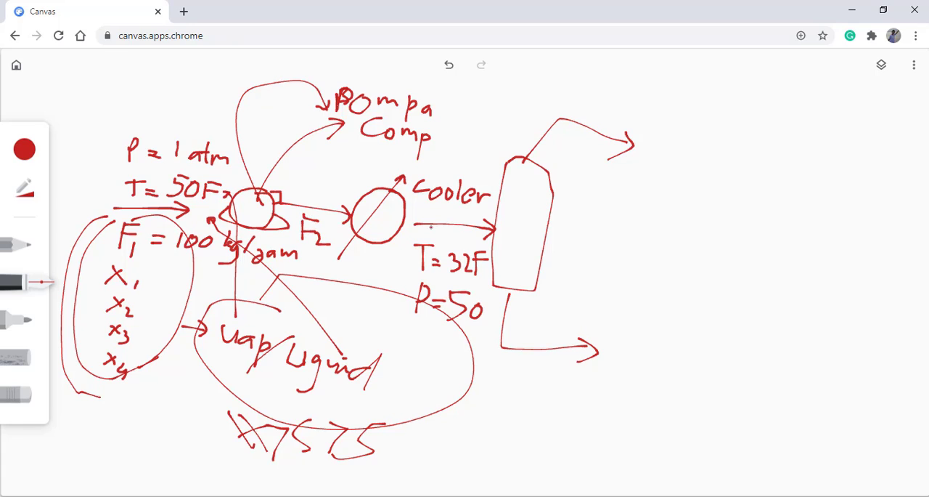
pyautogui.moveTo(435, 229)
pyautogui.mouseDown()
pyautogui.moveTo(435, 247)
pyautogui.moveTo(444, 228)
pyautogui.moveTo(452, 235)
pyautogui.moveTo(448, 251)
pyautogui.mouseUp()
# - Label the upper separator outlet P1 and the lower outlet P2, each followed by a question mark
pyautogui.moveTo(659, 135); pyautogui.dragTo(638, 187)
pyautogui.moveTo(651, 154); pyautogui.dragTo(649, 192)
pyautogui.moveTo(617, 336); pyautogui.dragTo(610, 378)
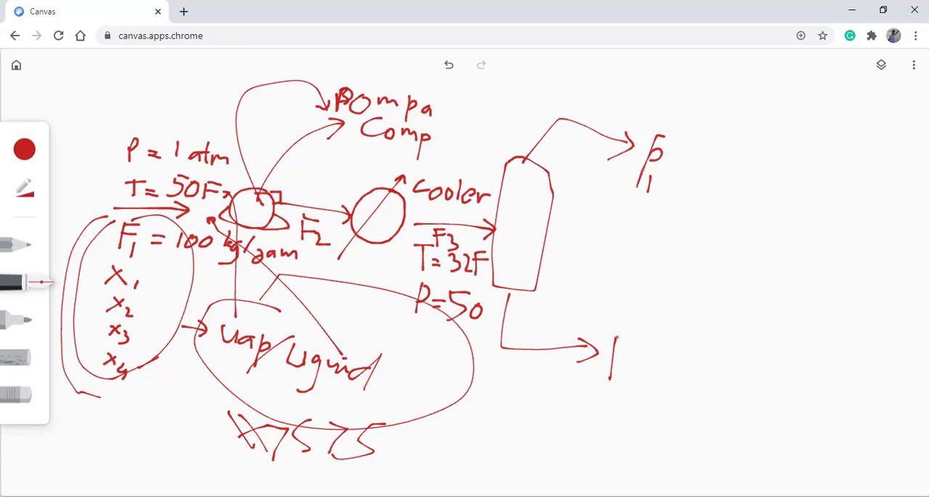
pyautogui.moveTo(614, 338)
pyautogui.mouseDown()
pyautogui.moveTo(613, 357)
pyautogui.moveTo(646, 388)
pyautogui.mouseUp()
pyautogui.moveTo(690, 151); pyautogui.dragTo(697, 208)
pyautogui.moveTo(669, 336)
pyautogui.mouseDown()
pyautogui.moveTo(697, 329)
pyautogui.moveTo(680, 393)
pyautogui.mouseUp()
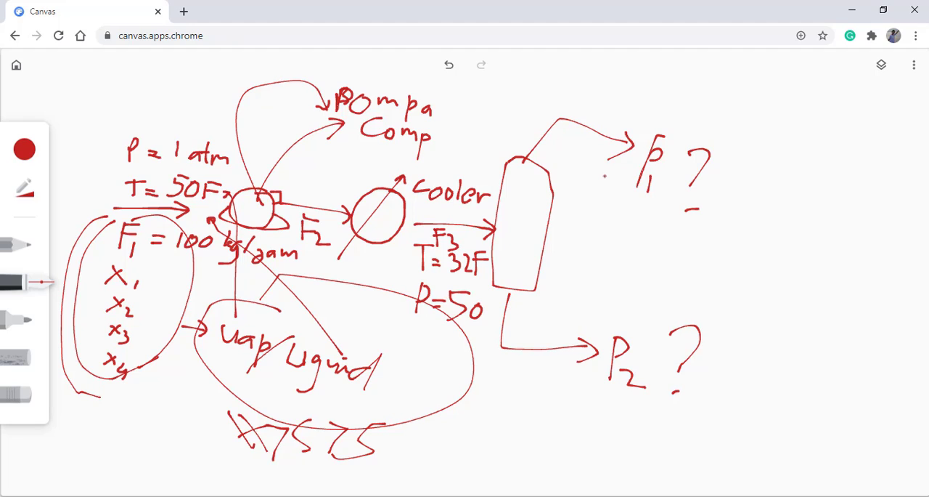
# - Write T, P and x under P1, encircle the group, and draw a curved arrow from it down past P2
pyautogui.moveTo(643, 203)
pyautogui.mouseDown()
pyautogui.moveTo(642, 218)
pyautogui.moveTo(652, 199)
pyautogui.mouseUp()
pyautogui.moveTo(638, 232); pyautogui.dragTo(637, 254)
pyautogui.moveTo(637, 232)
pyautogui.mouseDown()
pyautogui.moveTo(645, 229)
pyautogui.moveTo(639, 243)
pyautogui.moveTo(662, 273)
pyautogui.mouseUp()
pyautogui.moveTo(661, 259); pyautogui.dragTo(649, 273)
pyautogui.moveTo(689, 152)
pyautogui.mouseDown()
pyautogui.moveTo(672, 125)
pyautogui.moveTo(759, 250)
pyautogui.moveTo(612, 191)
pyautogui.mouseUp()
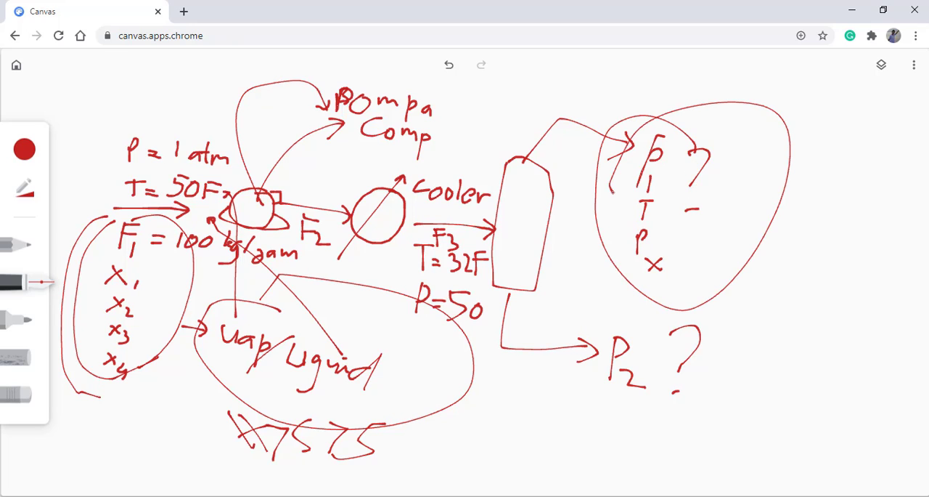
pyautogui.moveTo(615, 247)
pyautogui.mouseDown()
pyautogui.moveTo(562, 334)
pyautogui.moveTo(607, 402)
pyautogui.moveTo(586, 424)
pyautogui.mouseUp()
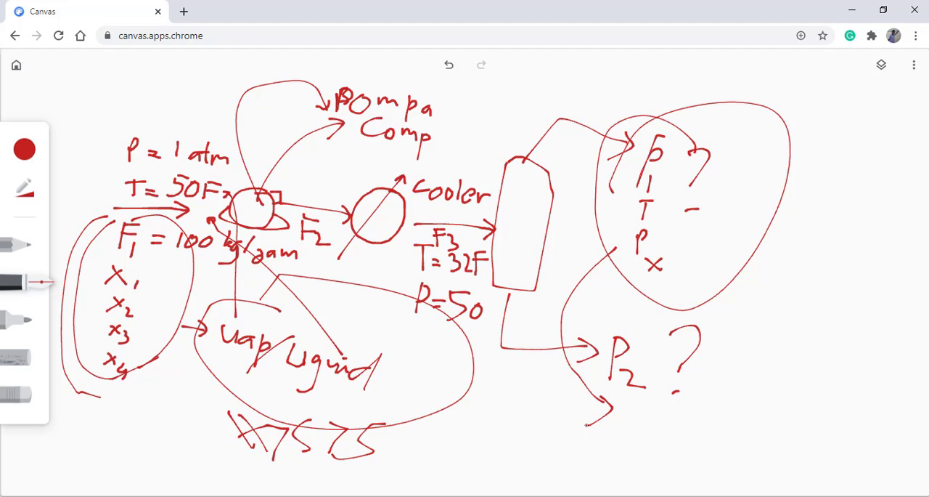
# - Switch to Aspen HYSYS, add a new component list, and check the required components in the PowerPoint problem slide
pyautogui.click(587, 496)
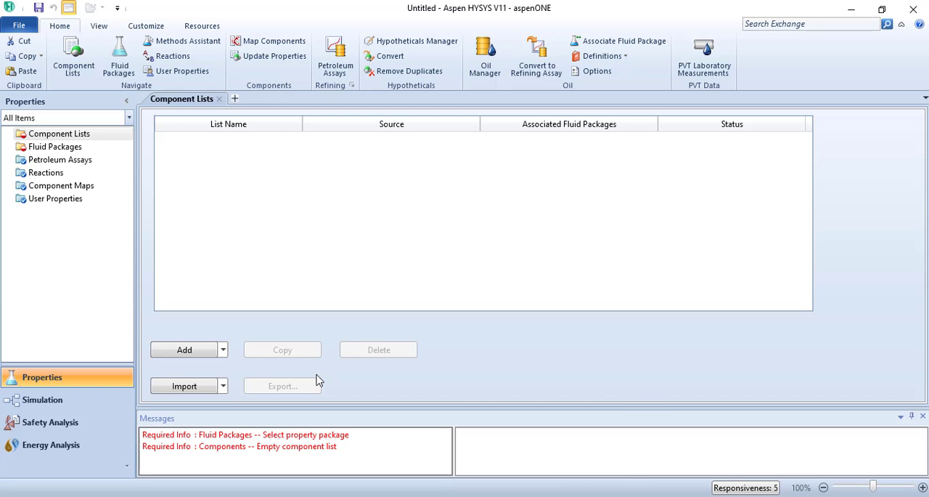
pyautogui.click(203, 353)
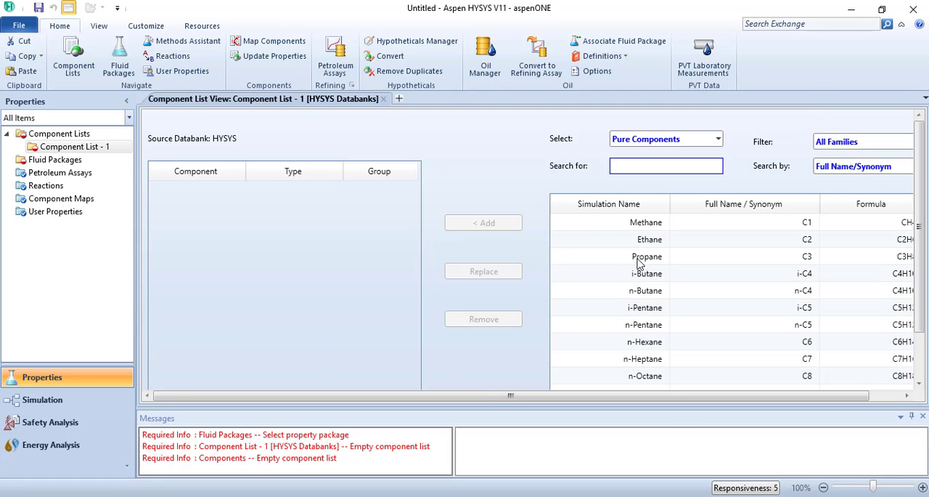
pyautogui.hotkey('alt', 'Tab')
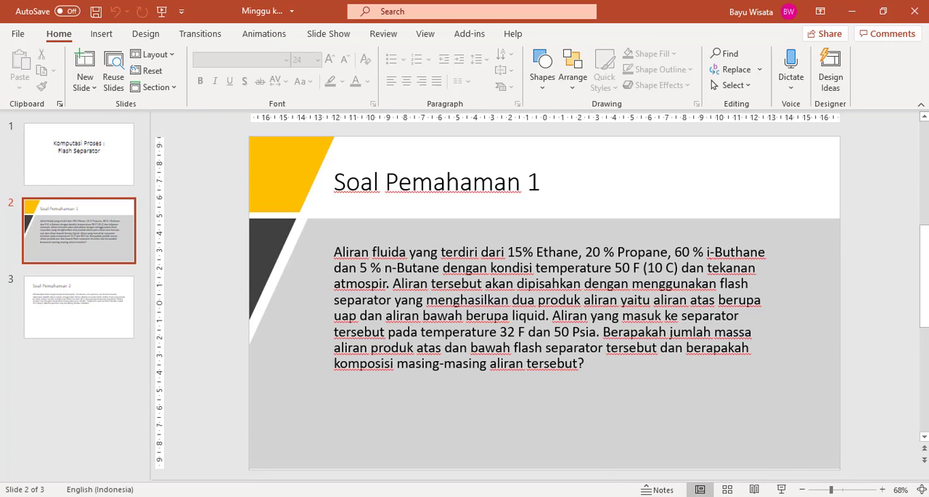
pyautogui.hotkey('alt', 'Tab')
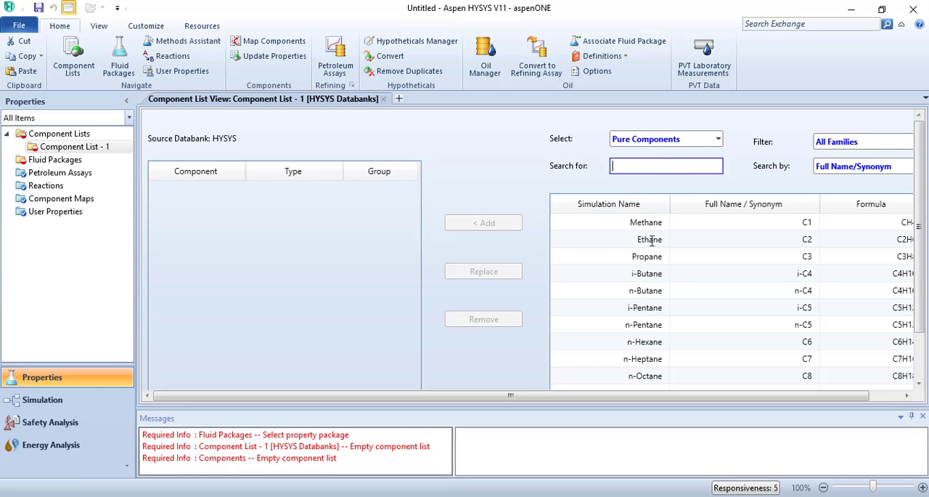
# - Add Ethane and Propane to Component List - 1, checking the required components in the PowerPoint problem slide
pyautogui.click(648, 245)
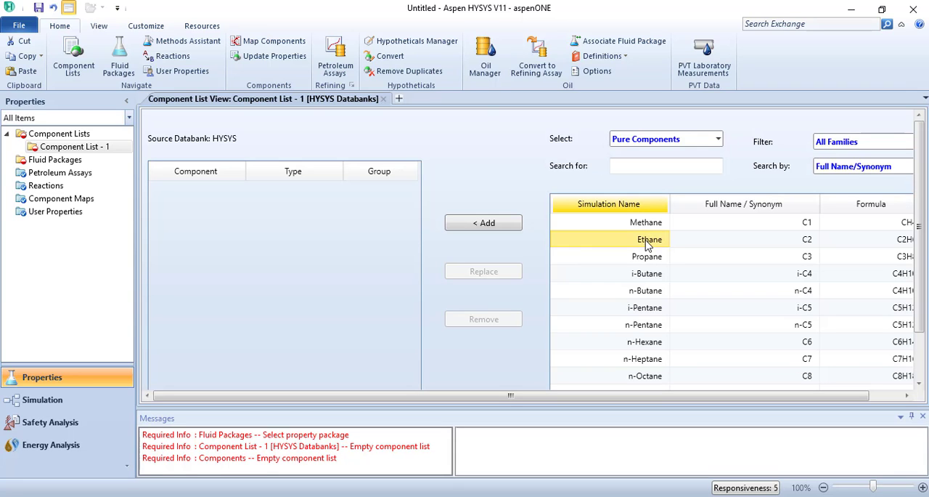
pyautogui.click(515, 224)
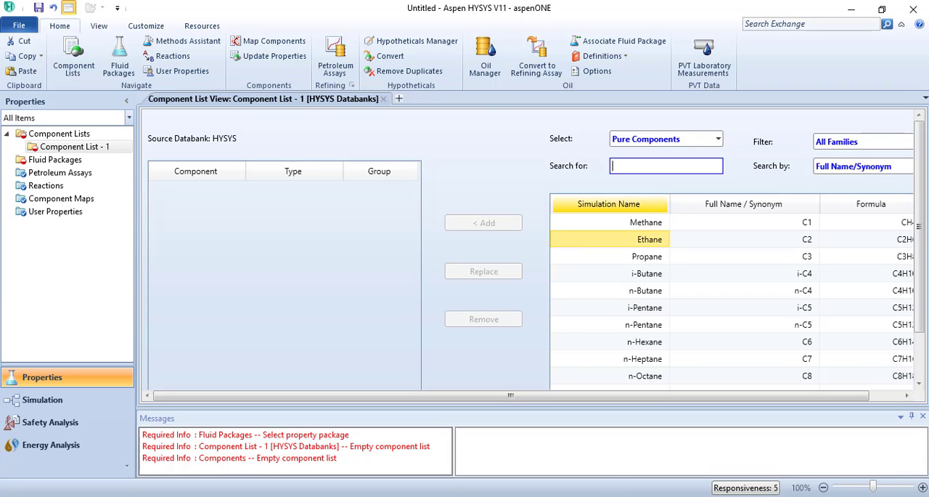
pyautogui.hotkey('alt', 'Tab')
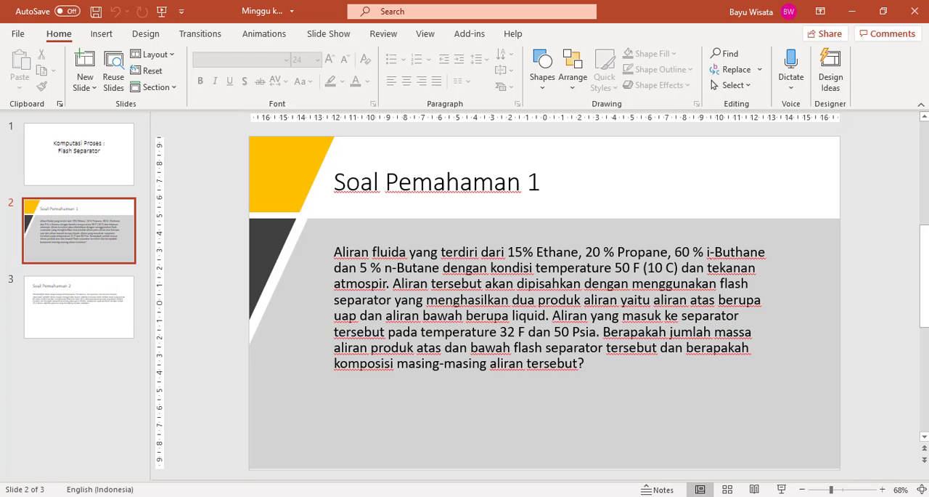
pyautogui.hotkey('alt', 'Tab')
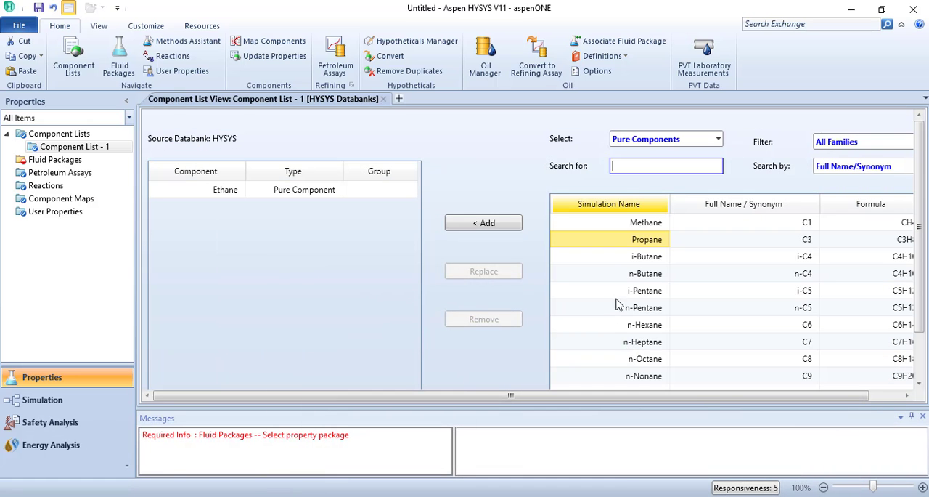
pyautogui.click(508, 230)
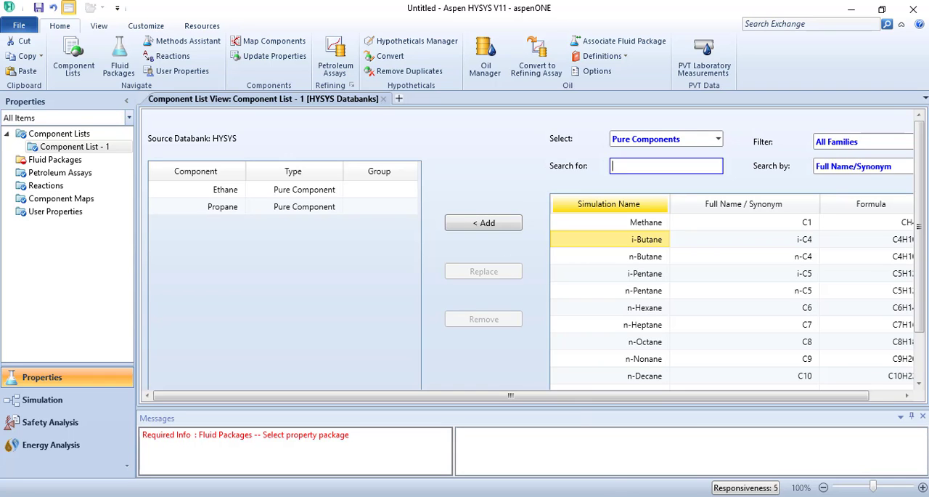
# - Add i-Butane and n-Butane to the component list, and compare the list with the composition in the PowerPoint problem slide
pyautogui.click(620, 496)
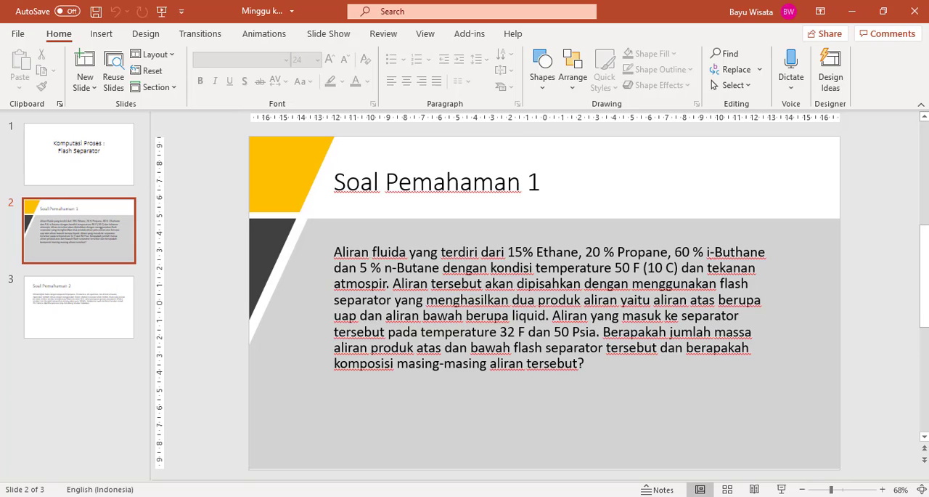
pyautogui.click(625, 496)
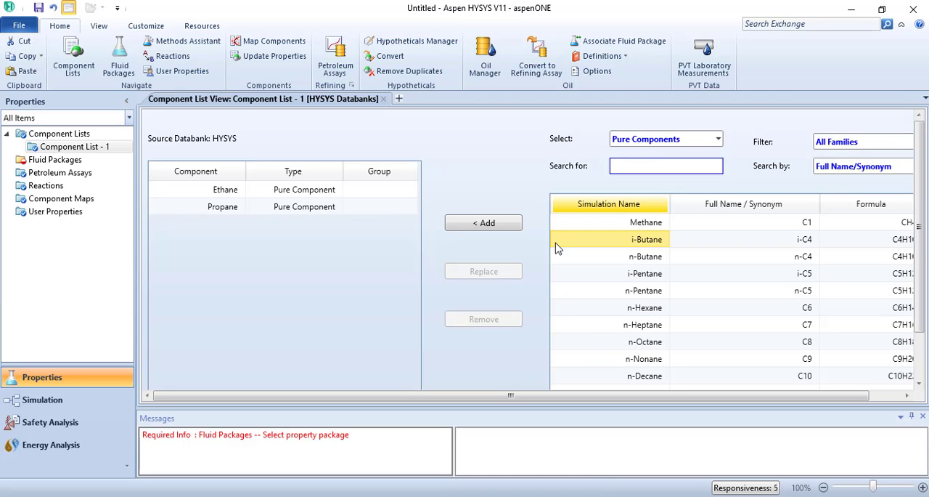
pyautogui.click(502, 225)
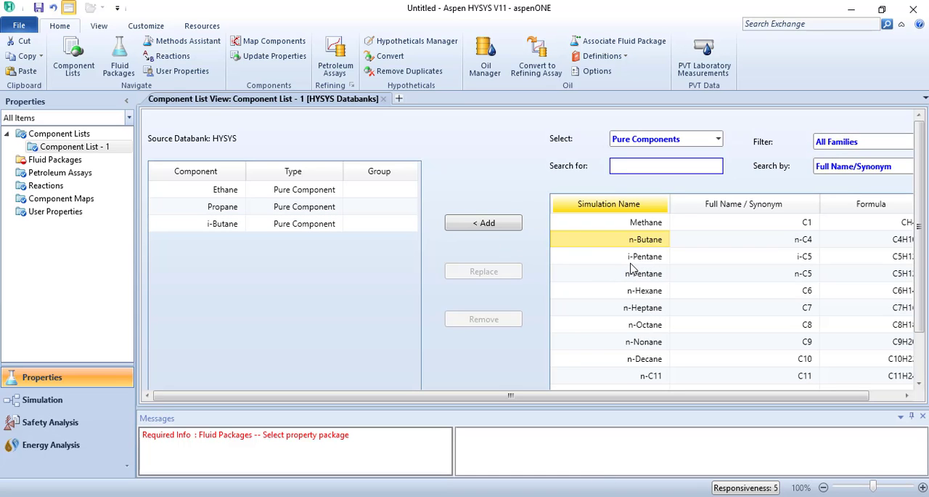
pyautogui.click(505, 228)
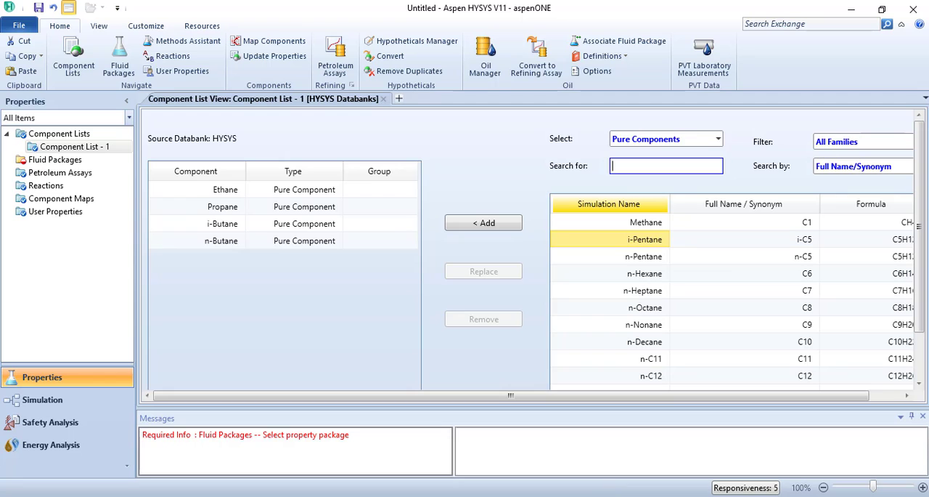
pyautogui.hotkey('alt', 'Tab')
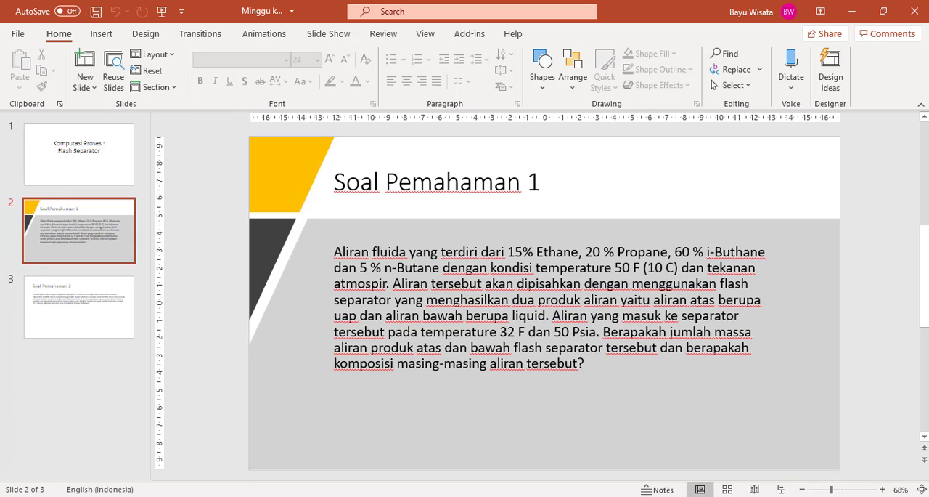
pyautogui.moveTo(651, 496)
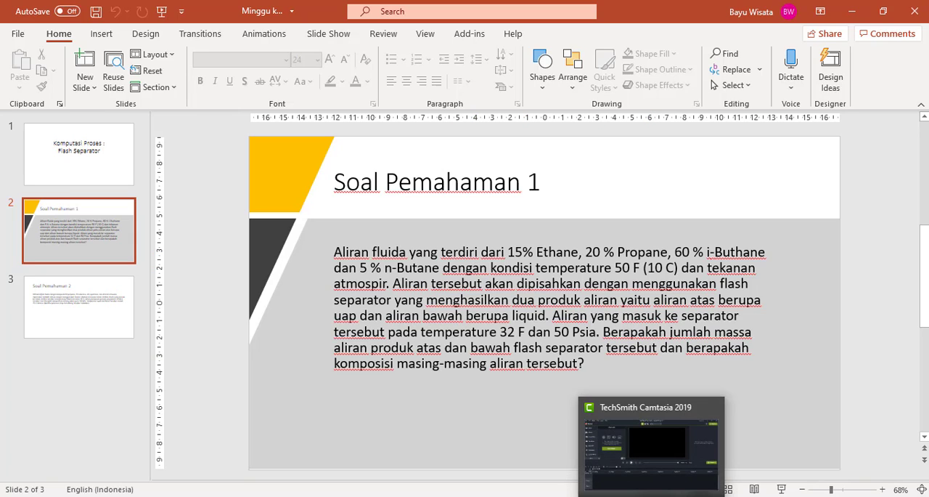
pyautogui.moveTo(586, 496)
pyautogui.click(584, 450)
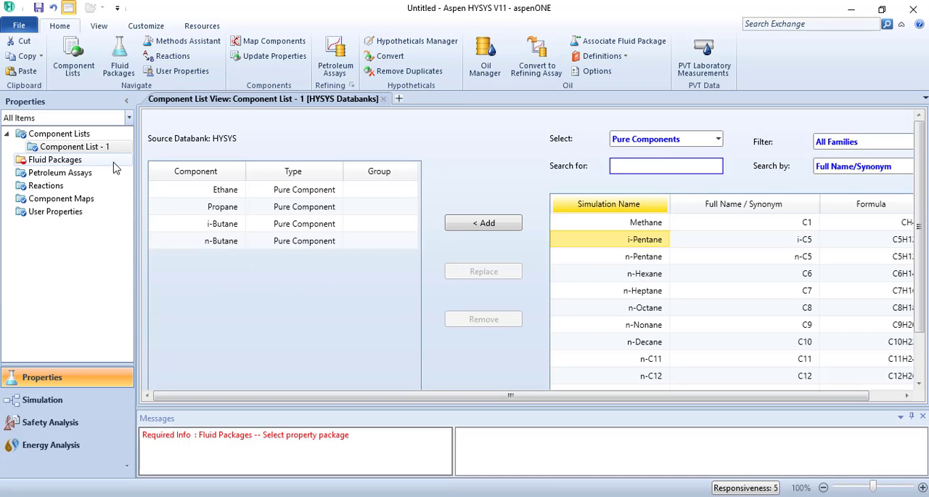
# - Add a fluid package for Component List - 1 and select Peng-Robinson as its property package
pyautogui.click(26, 159)
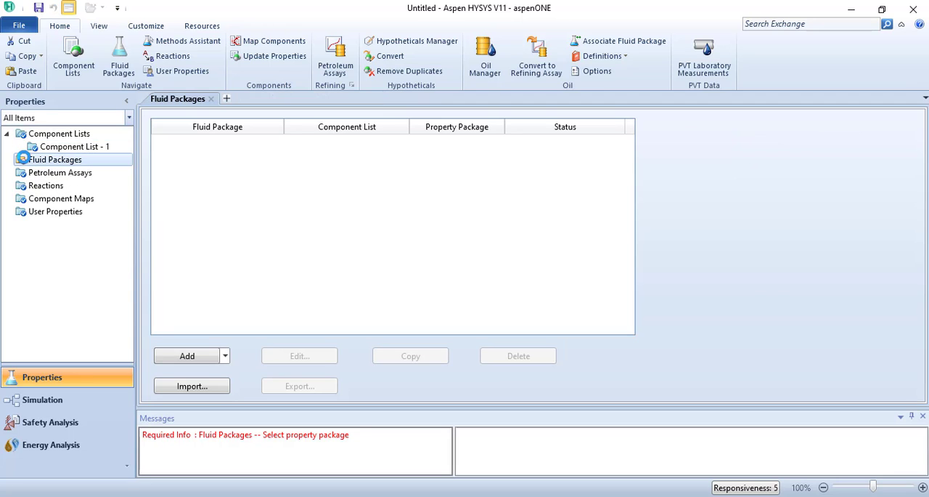
pyautogui.click(185, 357)
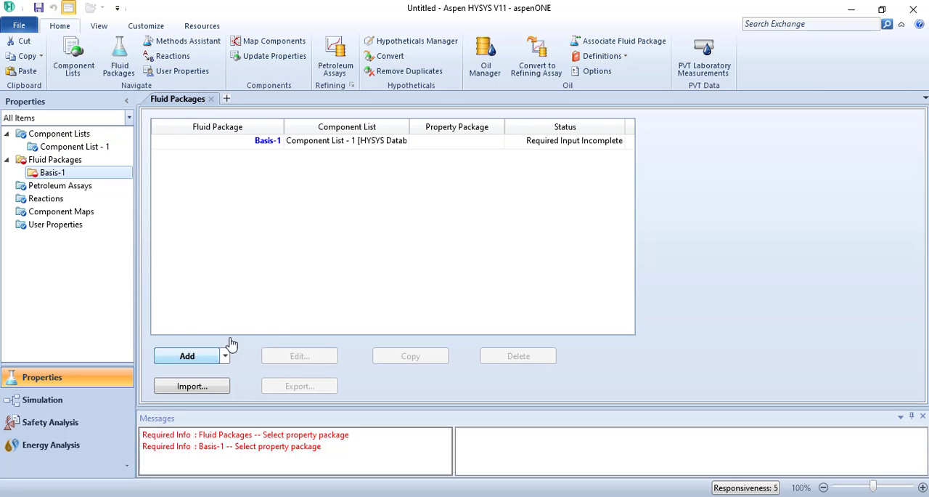
pyautogui.moveTo(285, 250); pyautogui.dragTo(281, 301)
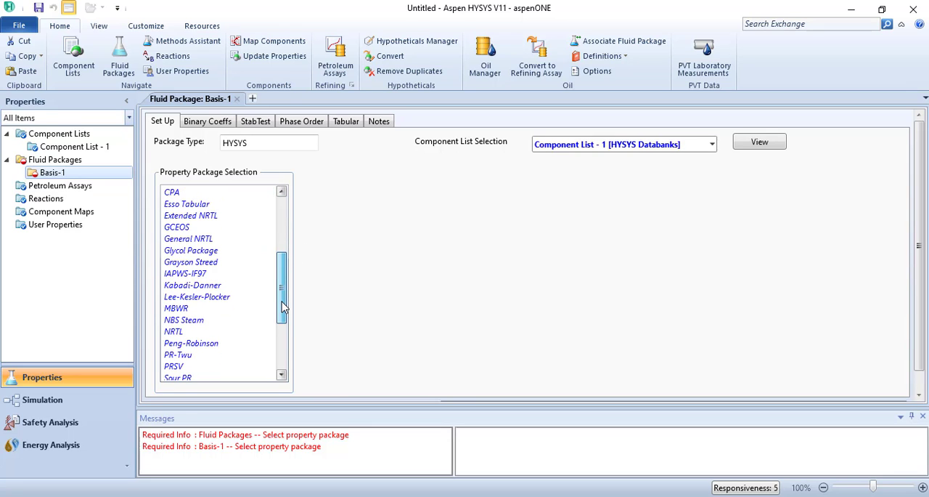
pyautogui.click(208, 343)
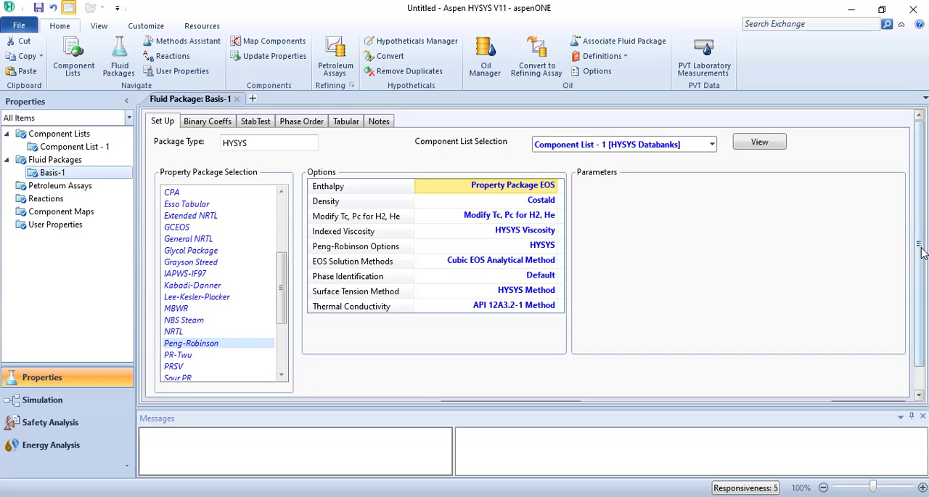
pyautogui.scroll(-1, 911, 321)
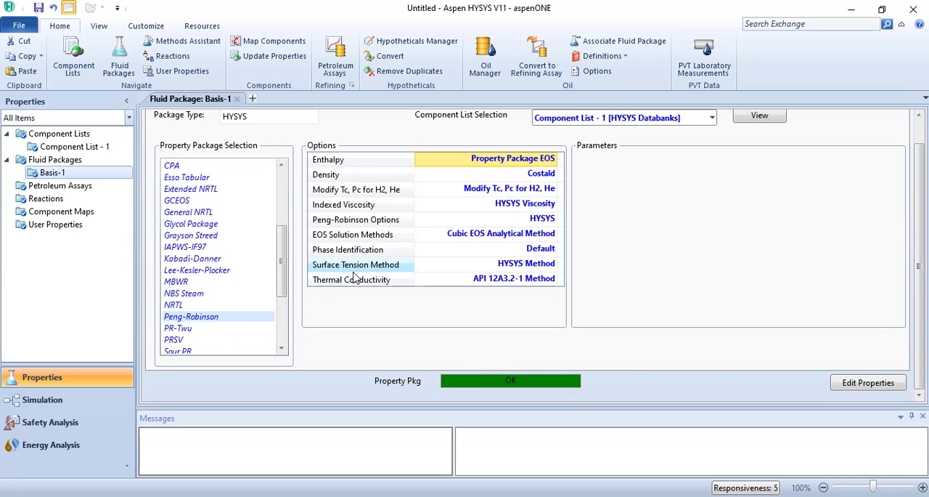
# - Enter the simulation environment, consulting the Canvas process sketch in Chrome, and dock the Model Palette beside the flowsheet
pyautogui.click(62, 404)
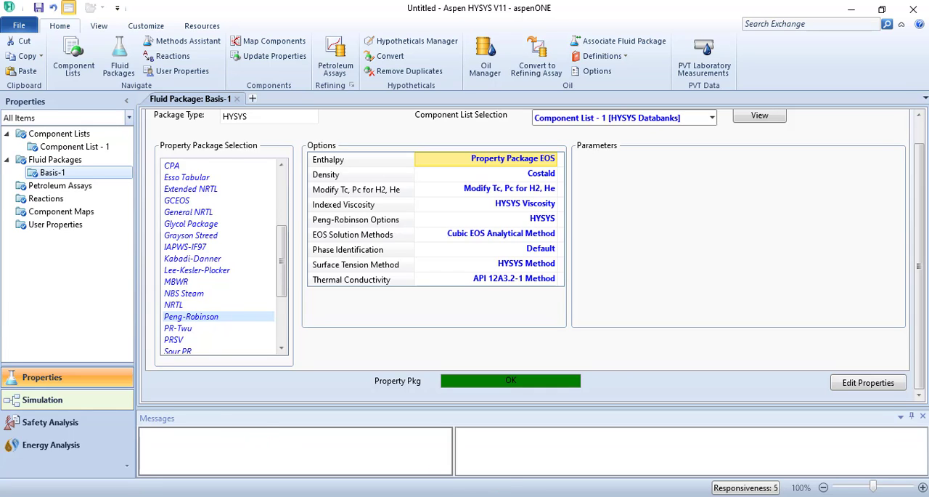
pyautogui.moveTo(551, 496)
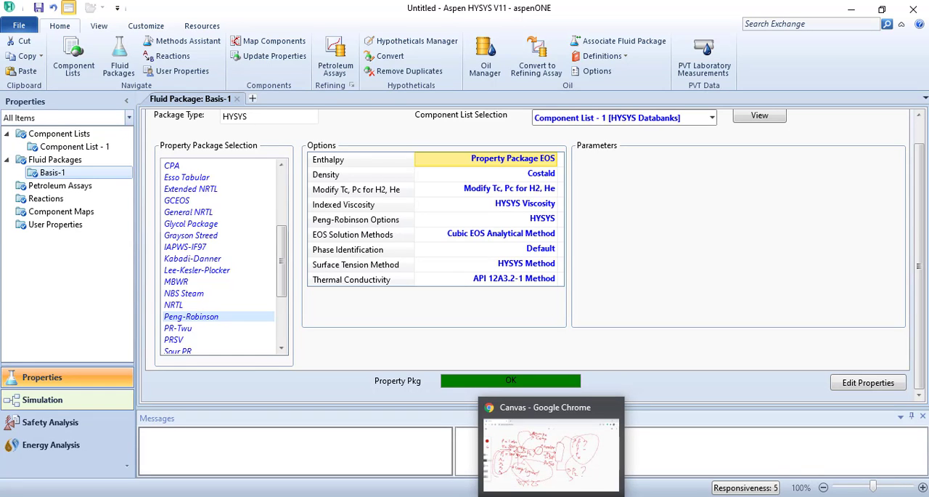
pyautogui.click(551, 496)
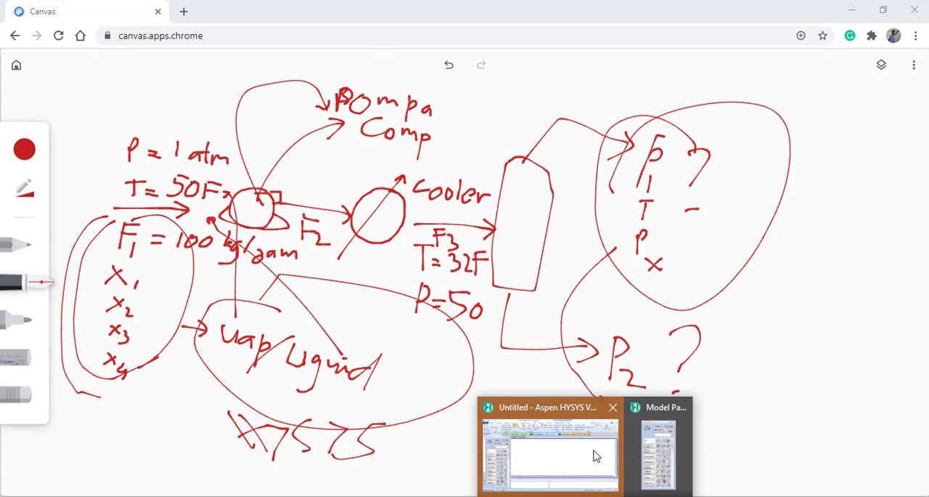
pyautogui.click(596, 453)
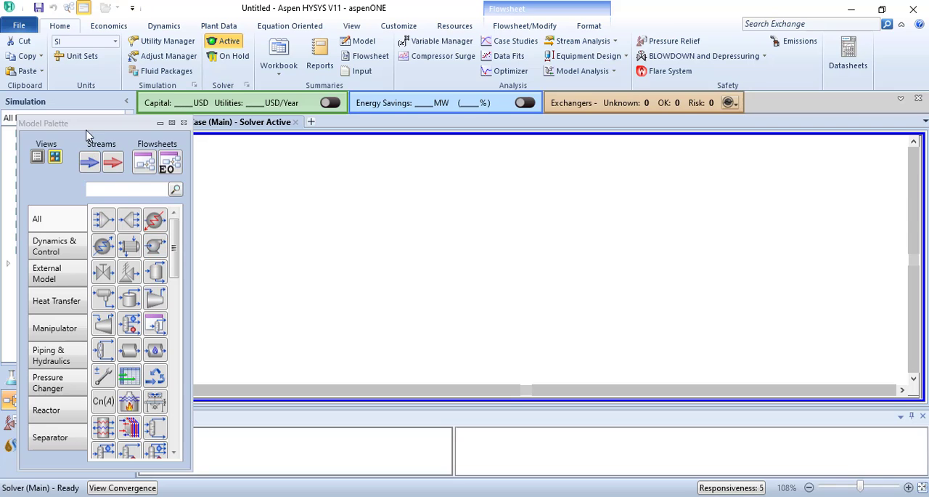
pyautogui.moveTo(85, 133); pyautogui.dragTo(566, 260)
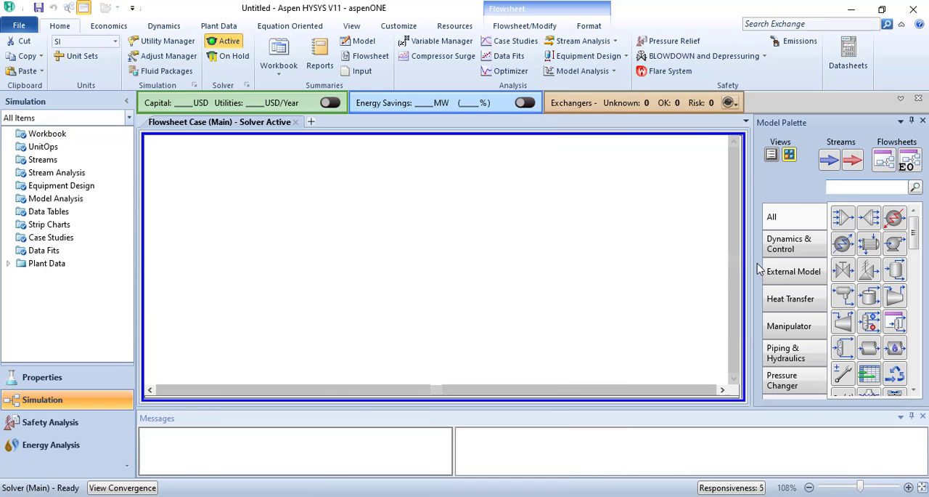
# - Place a material stream near the left side of the flowsheet and name it F1
pyautogui.click(830, 160)
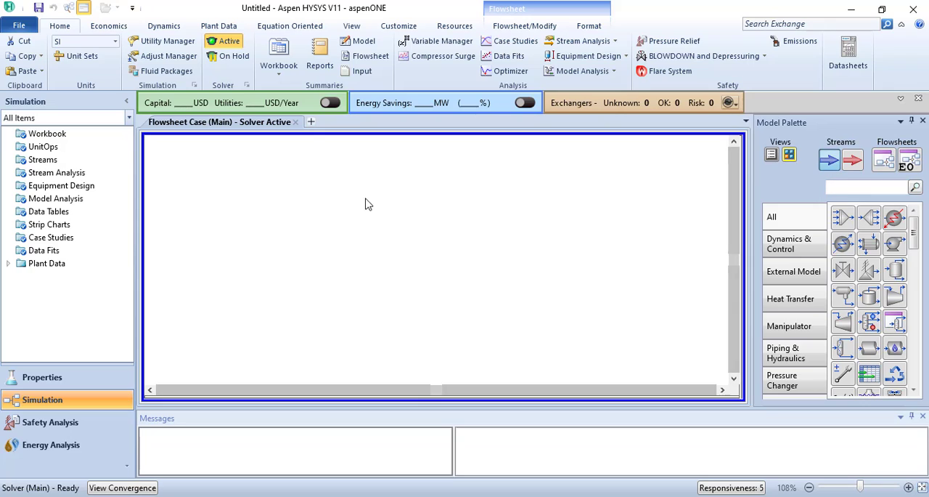
pyautogui.click(231, 253)
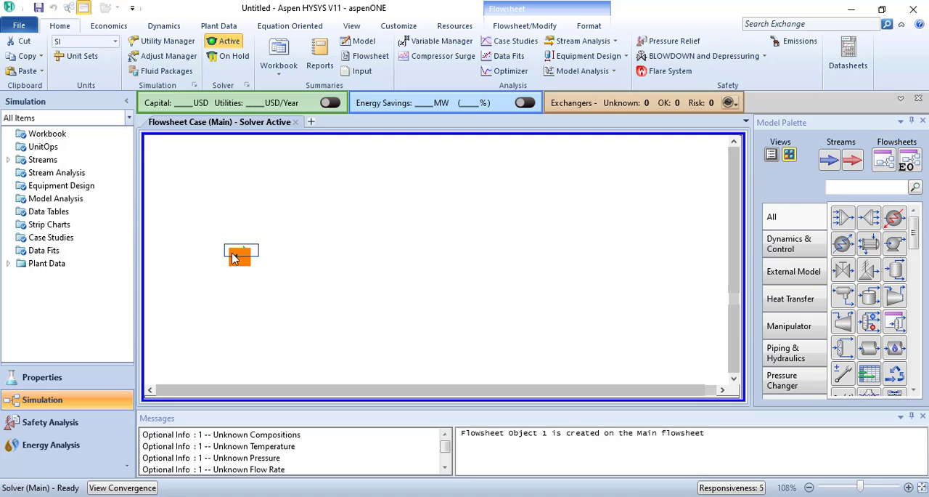
pyautogui.doubleClick(232, 253)
pyautogui.scroll(-2, 239, 246)
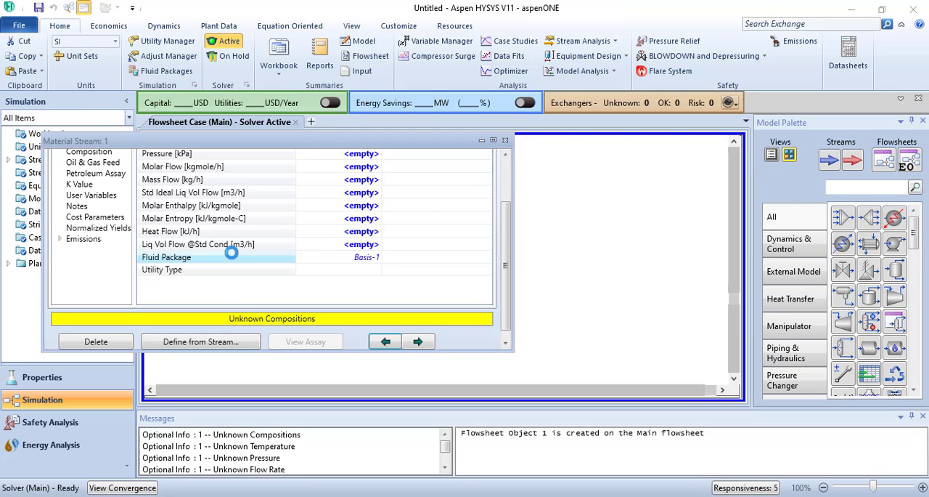
pyautogui.scroll(2, 506, 236)
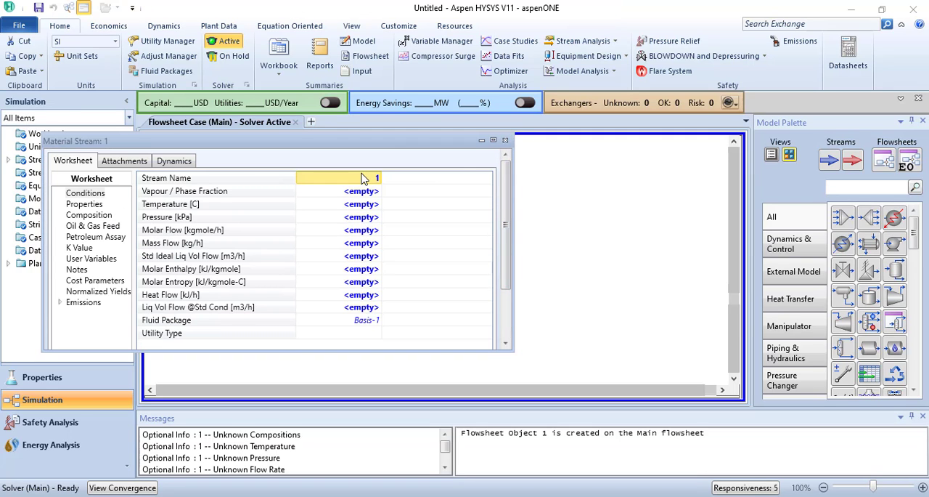
pyautogui.write('F')
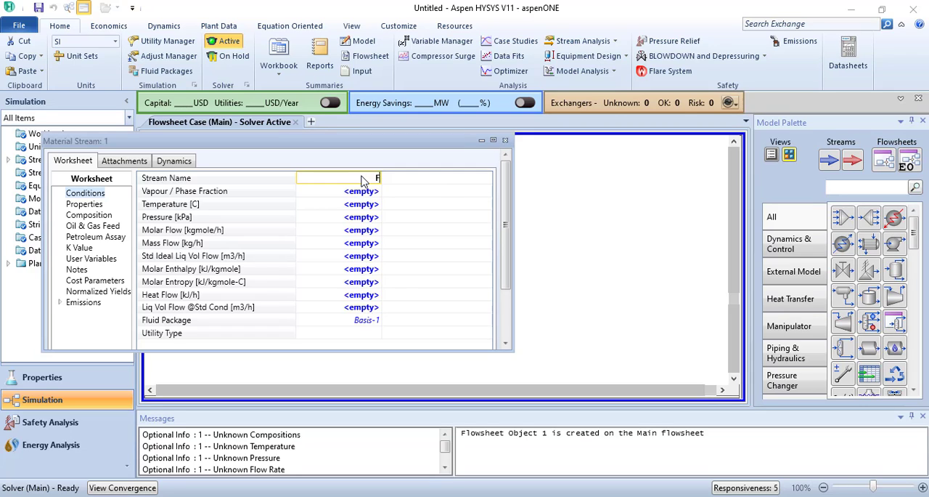
pyautogui.write('1')
pyautogui.press('Return')
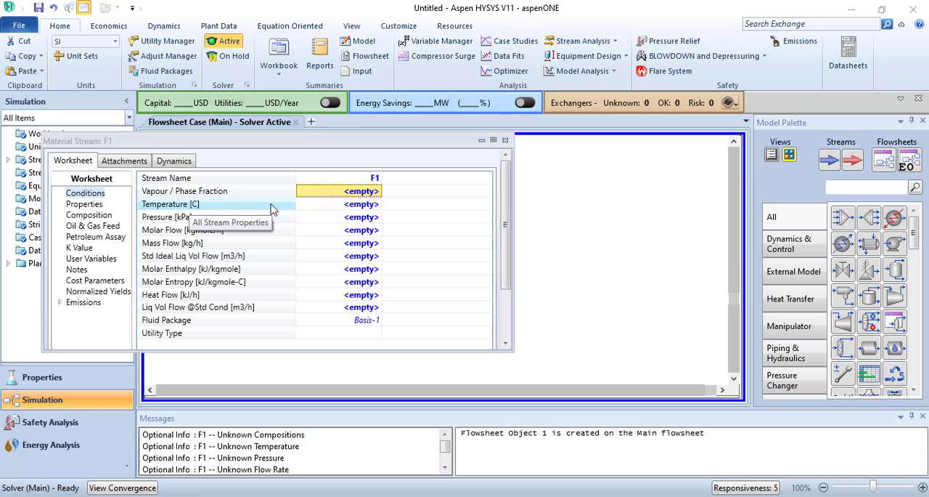
# - Set stream F1's temperature to 50 F and its pressure to 1 atm
pyautogui.click(353, 206)
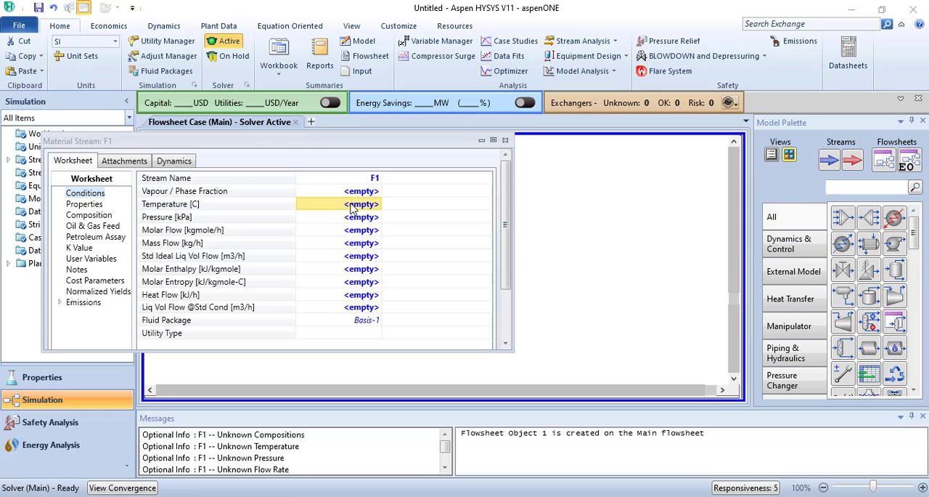
pyautogui.write('50')
pyautogui.click(435, 207)
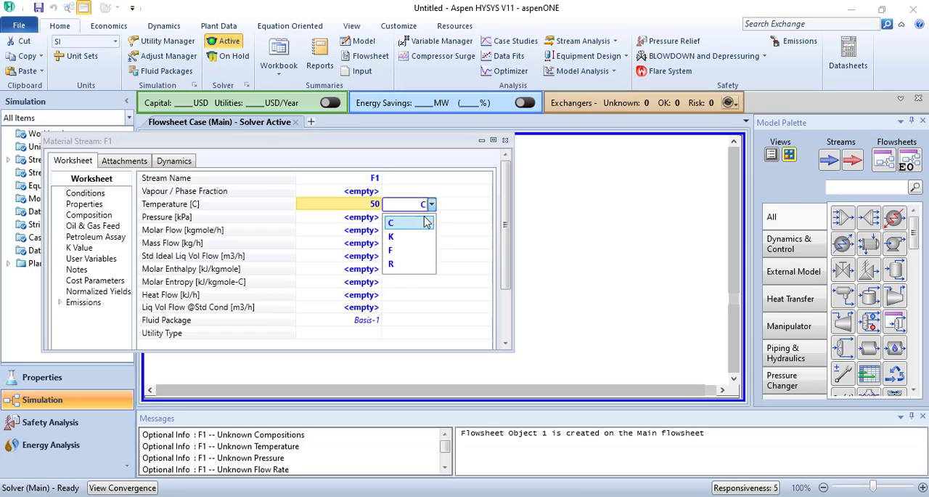
pyautogui.click(400, 251)
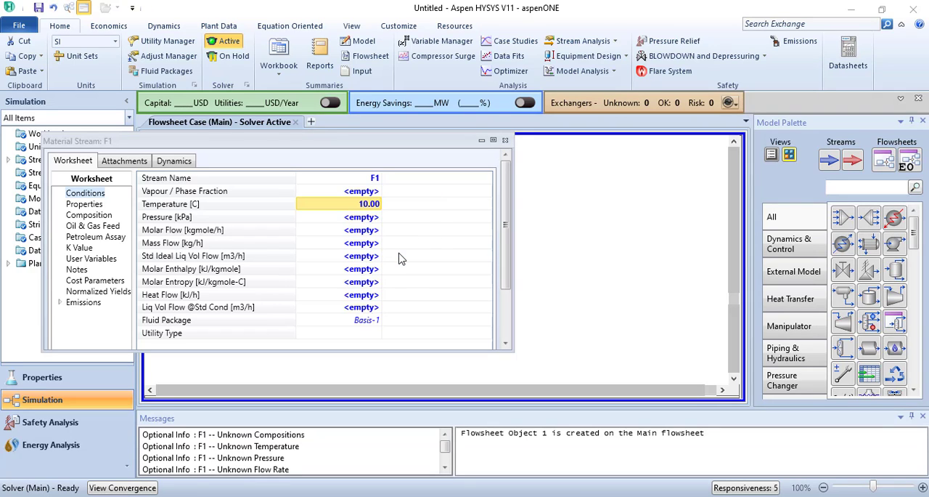
pyautogui.click(365, 219)
pyautogui.write('1')
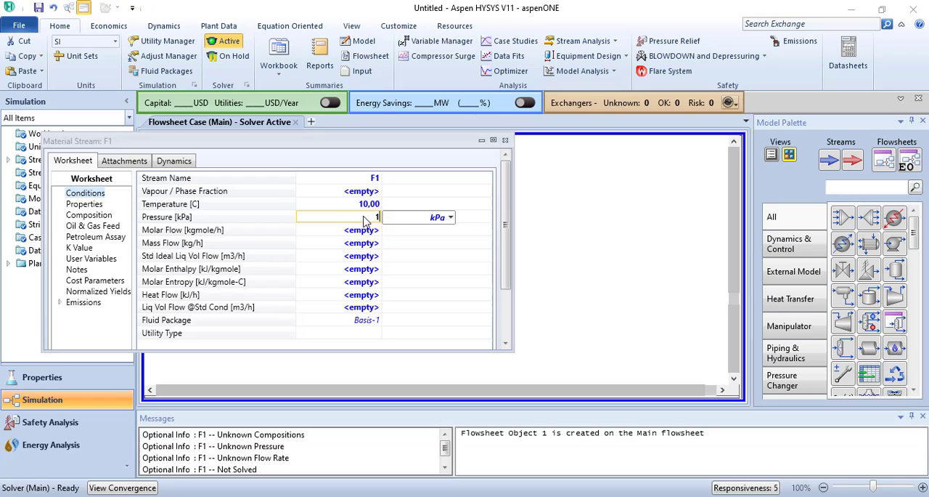
pyautogui.click(451, 218)
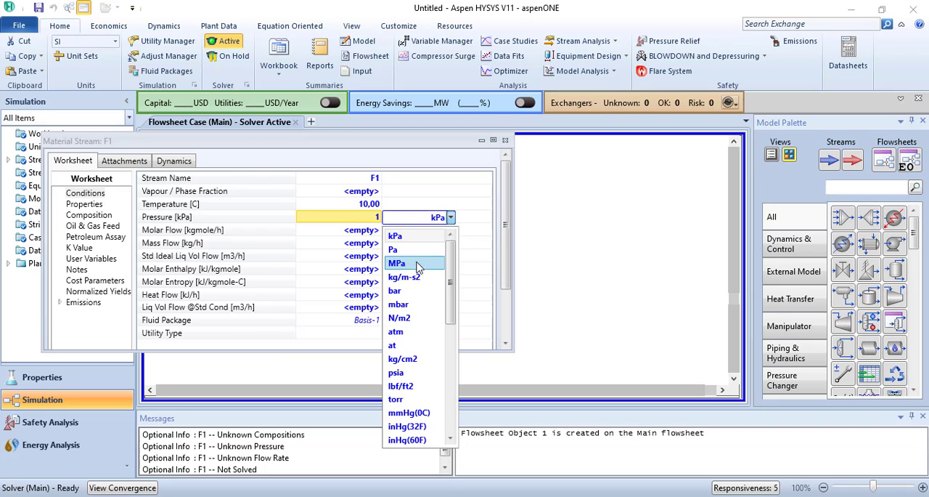
pyautogui.click(403, 332)
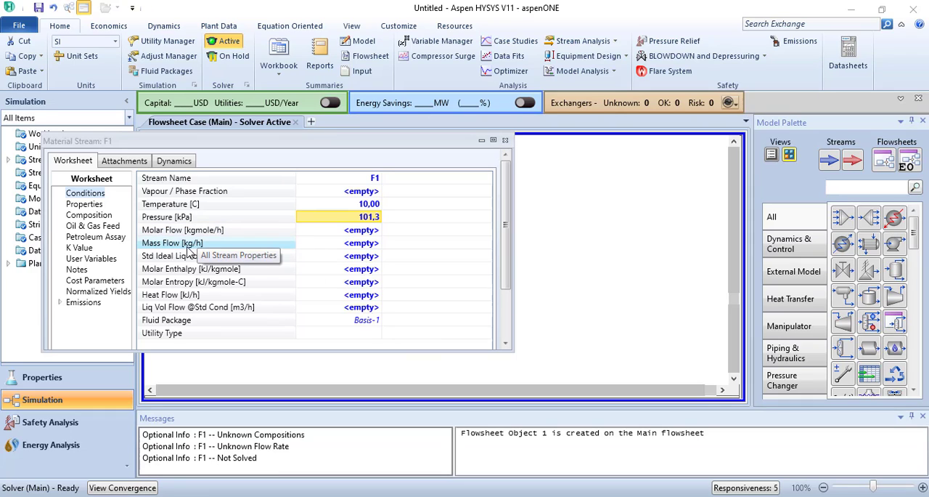
# - Set stream F1's mass flow to 100 kg/h
pyautogui.click(356, 245)
pyautogui.write('1')
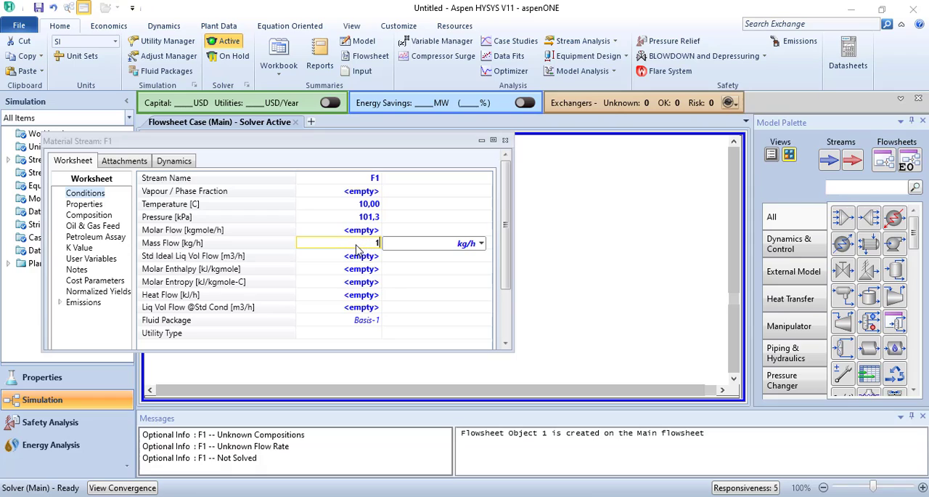
pyautogui.write('00')
pyautogui.press('Return')
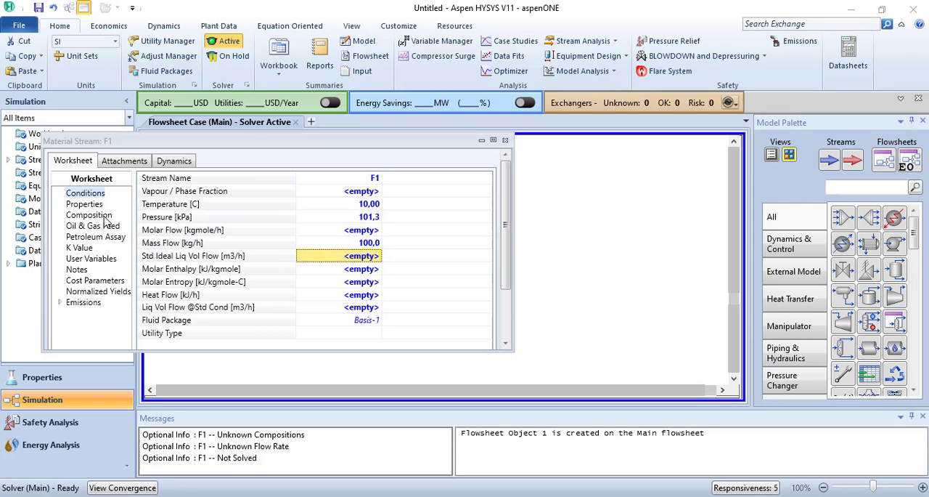
# - Consult the problem slide in PowerPoint and set ethane's mole fraction in stream F1's composition to 0.15
pyautogui.click(95, 216)
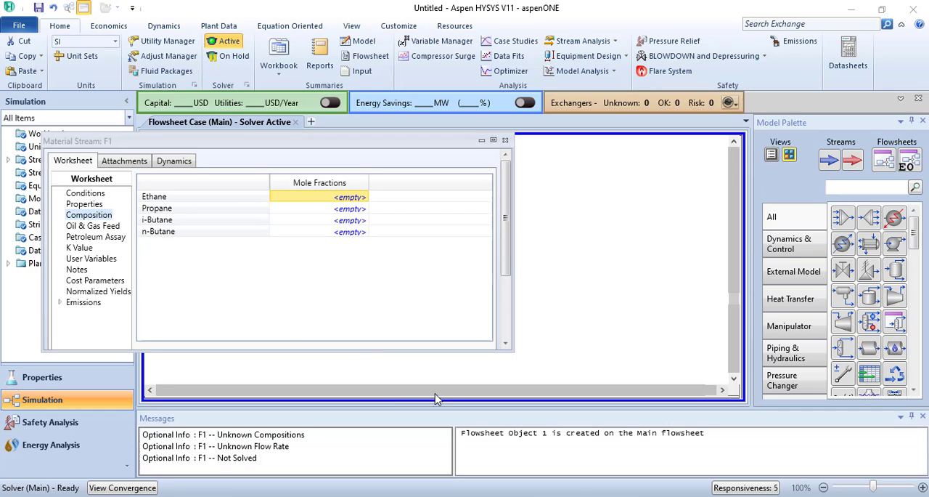
pyautogui.hotkey('alt', 'Tab')
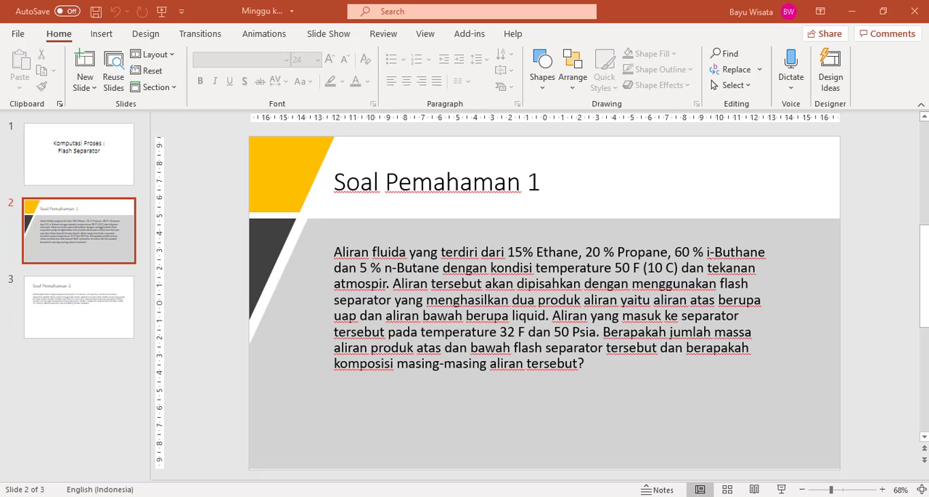
pyautogui.click(588, 495)
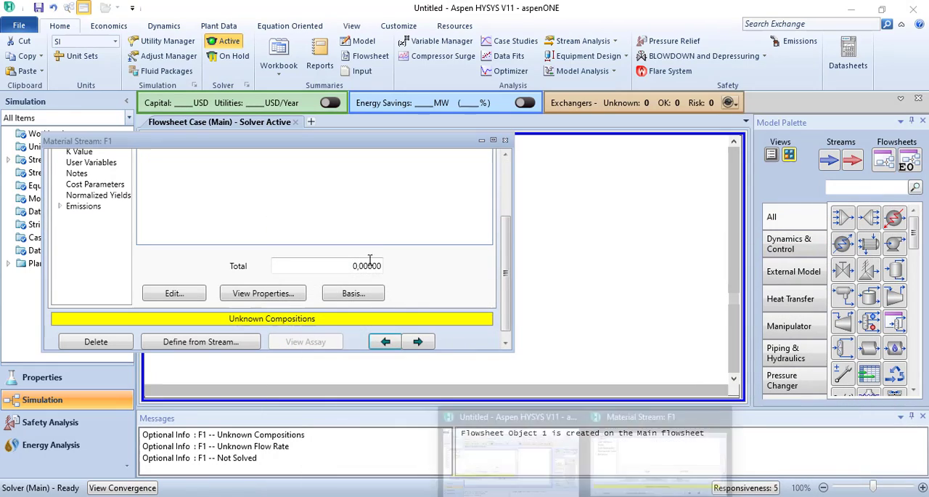
pyautogui.moveTo(505, 281); pyautogui.dragTo(511, 155)
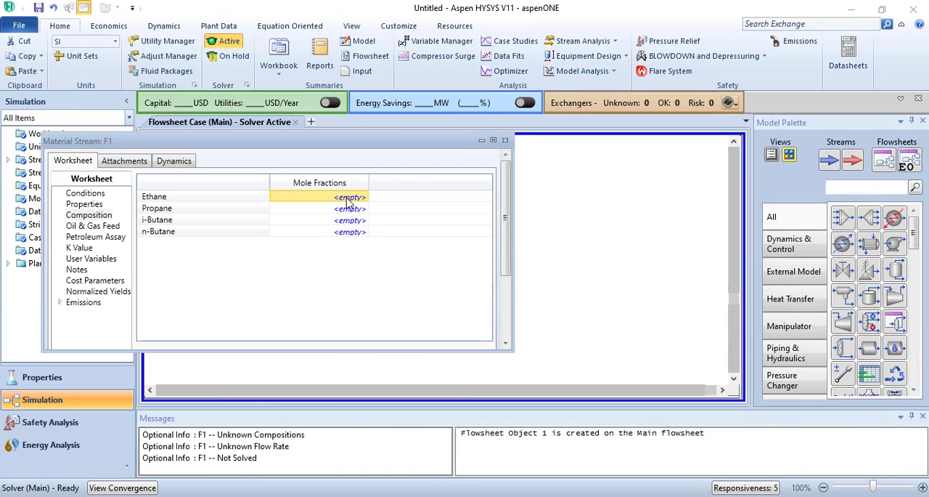
pyautogui.write('0')
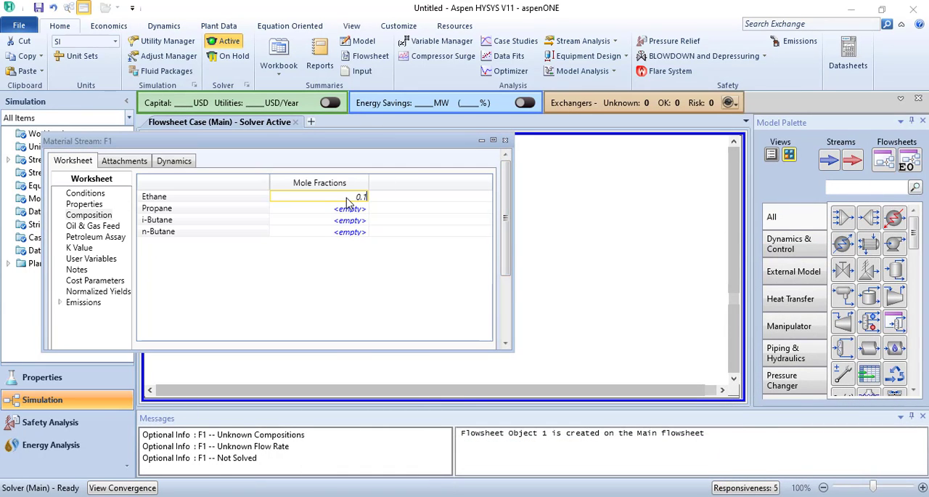
pyautogui.write('.1')
pyautogui.press('BackSpace')
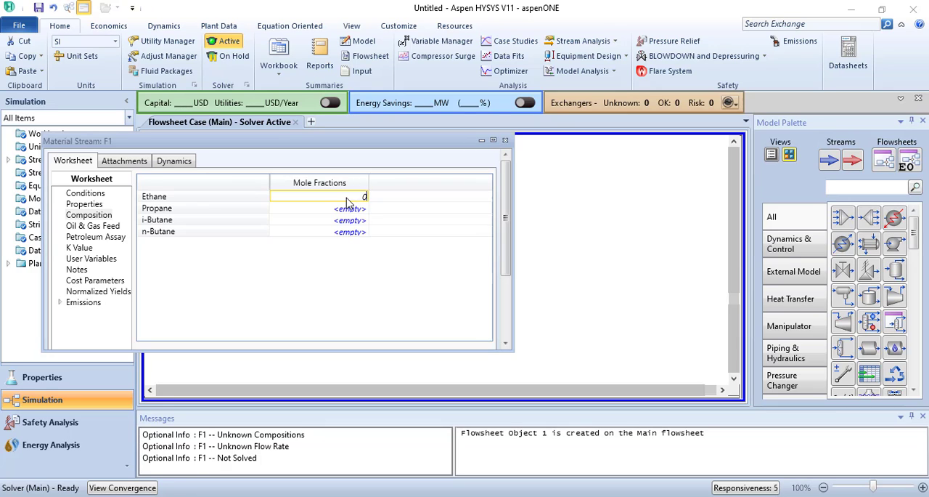
pyautogui.write('15')
pyautogui.press('Return')
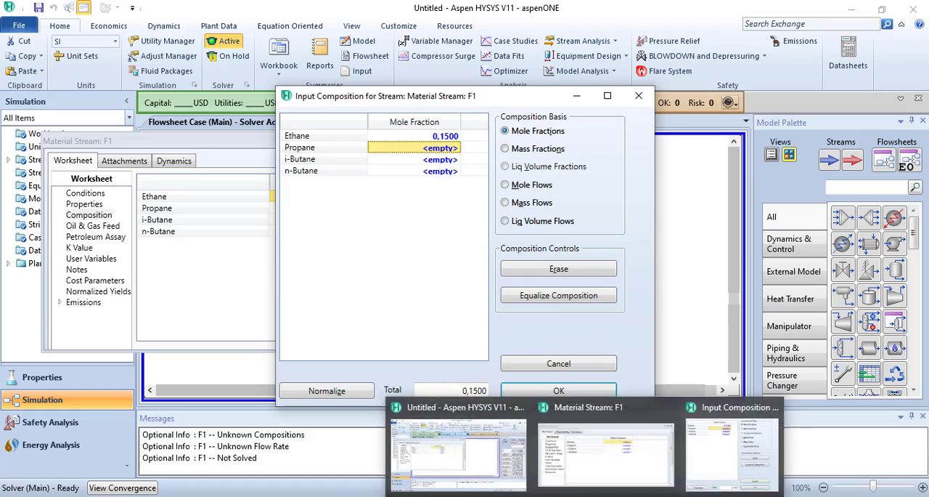
# - Check the propane share on the PowerPoint slide and enter a propane mole fraction of 0.2 for F1
pyautogui.click(635, 495)
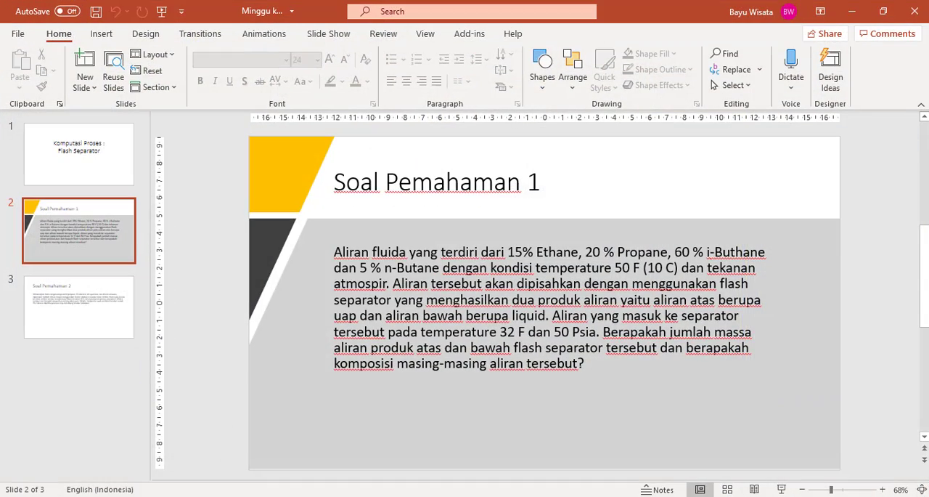
pyautogui.click(614, 496)
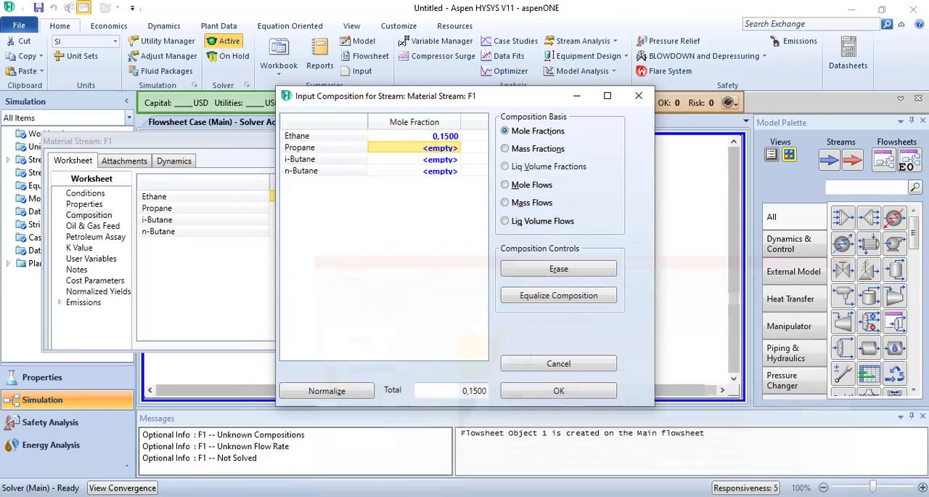
pyautogui.click(451, 149)
pyautogui.write('0')
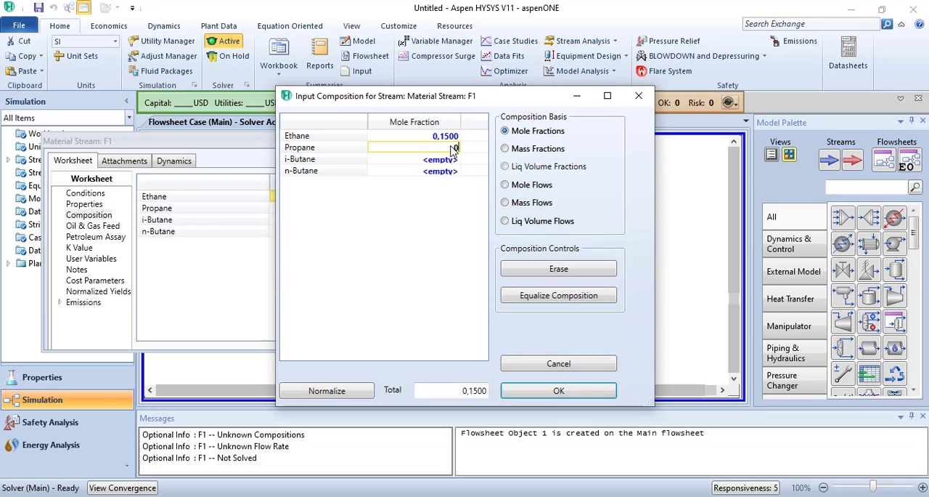
pyautogui.write(',2')
pyautogui.press('Return')
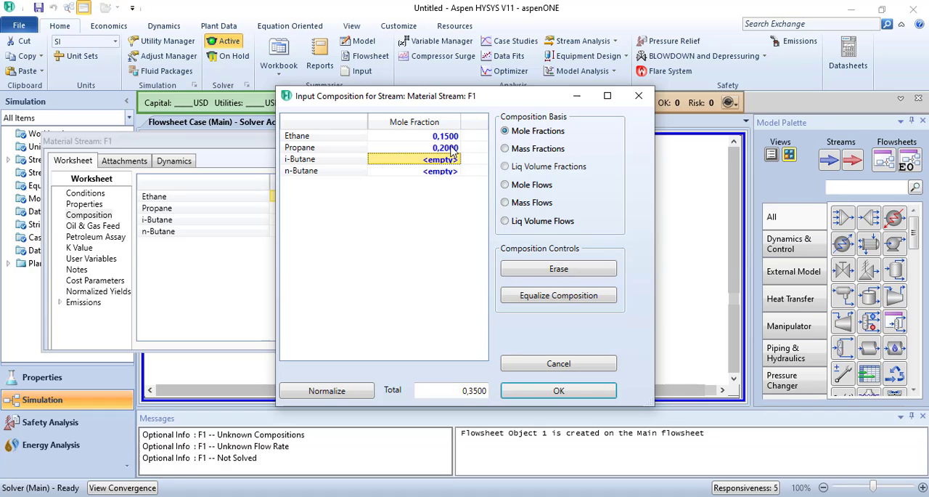
# - Check the i-butane share on the PowerPoint slide and enter an i-Butane mole fraction of 0.6 for F1
pyautogui.hotkey('alt', 'Tab')
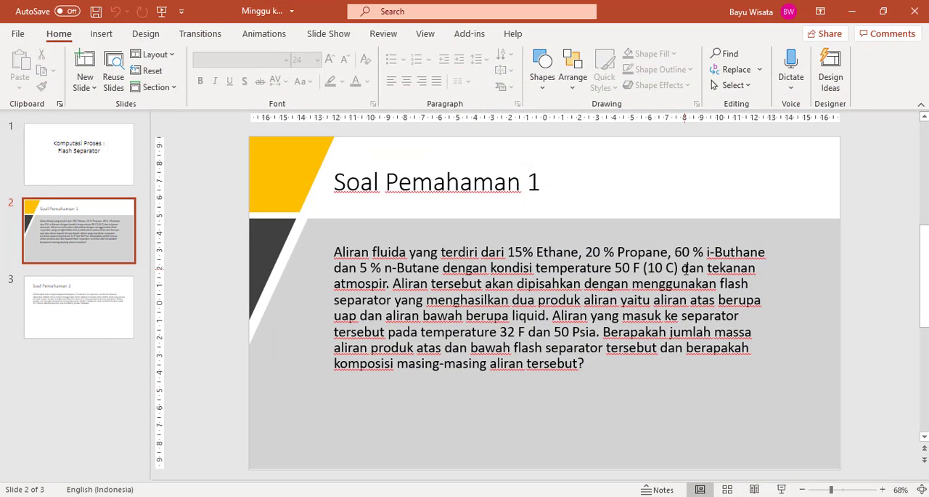
pyautogui.click(585, 496)
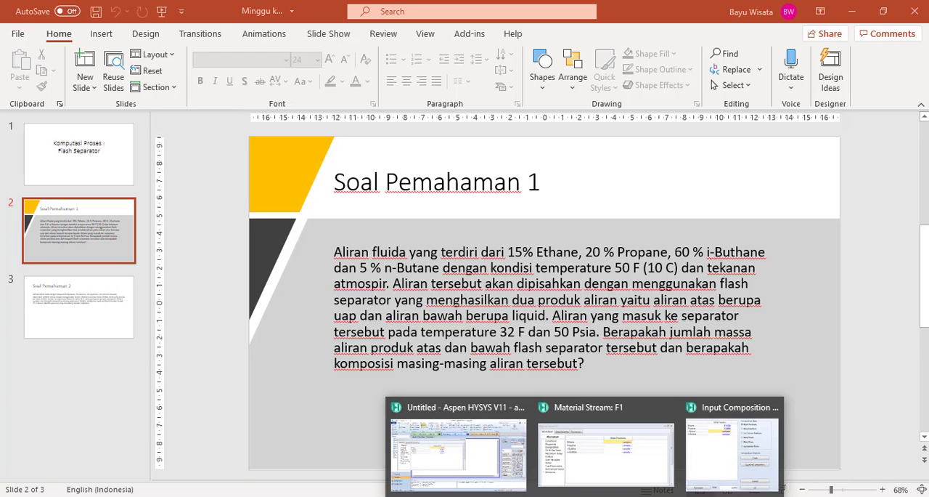
pyautogui.click(497, 451)
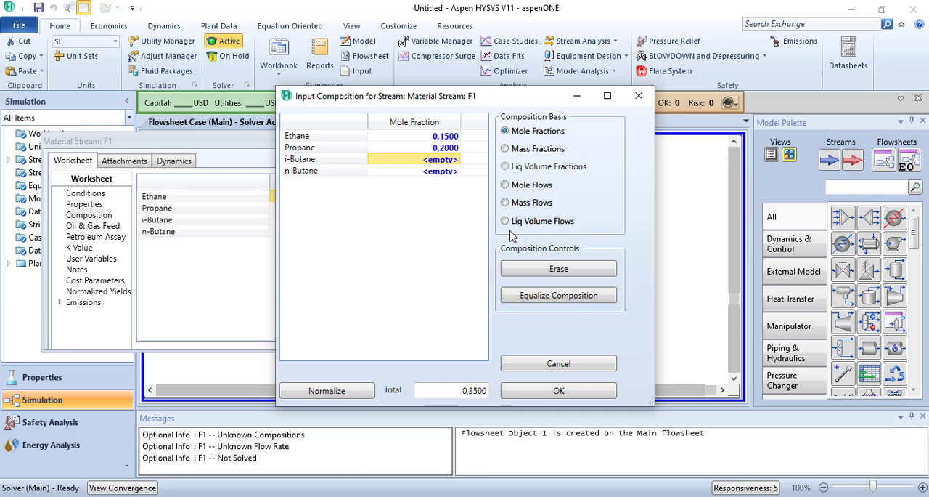
pyautogui.write('0,6')
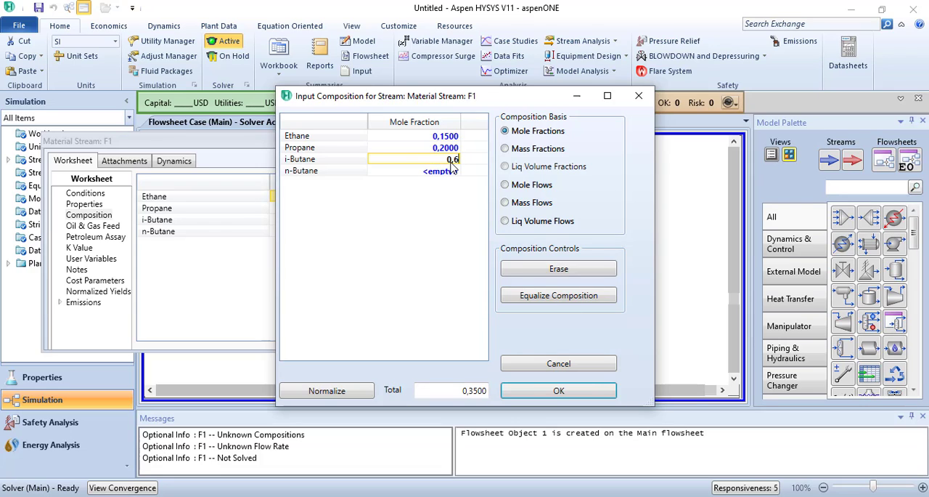
pyautogui.press('Return')
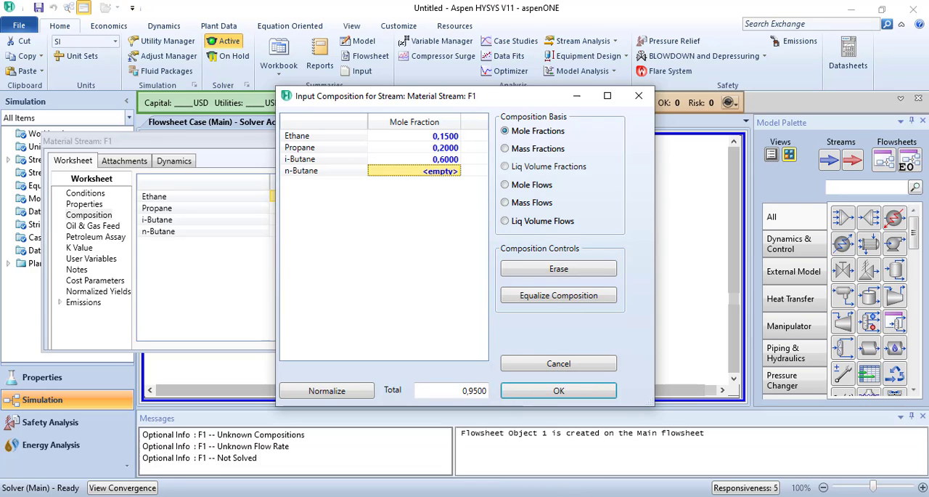
# - Check the n-butane share on the PowerPoint slide, enter an n-Butane mole fraction of 0.05, and accept F1's composition
pyautogui.hotkey('alt', 'Tab')
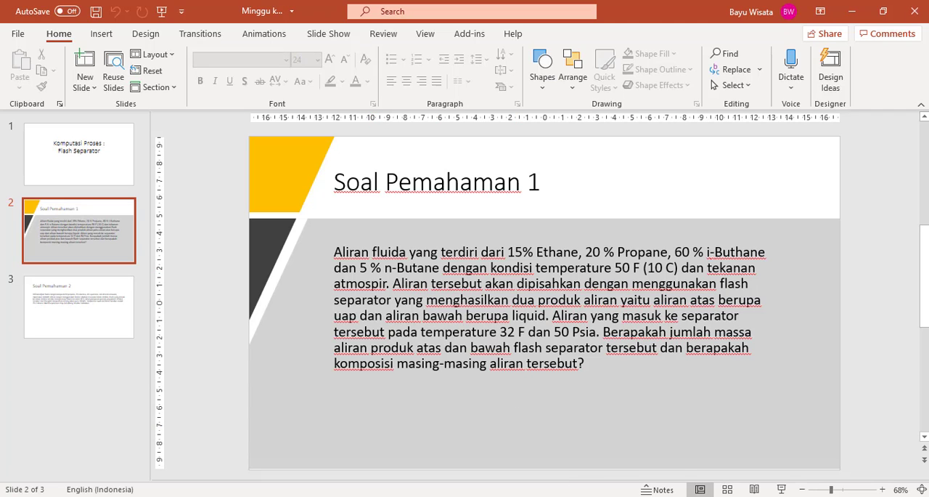
pyautogui.click(494, 455)
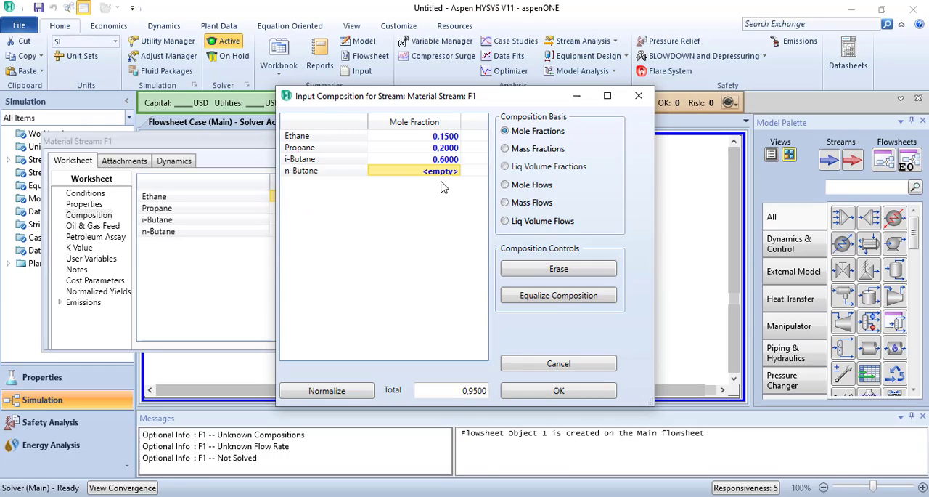
pyautogui.write('0')
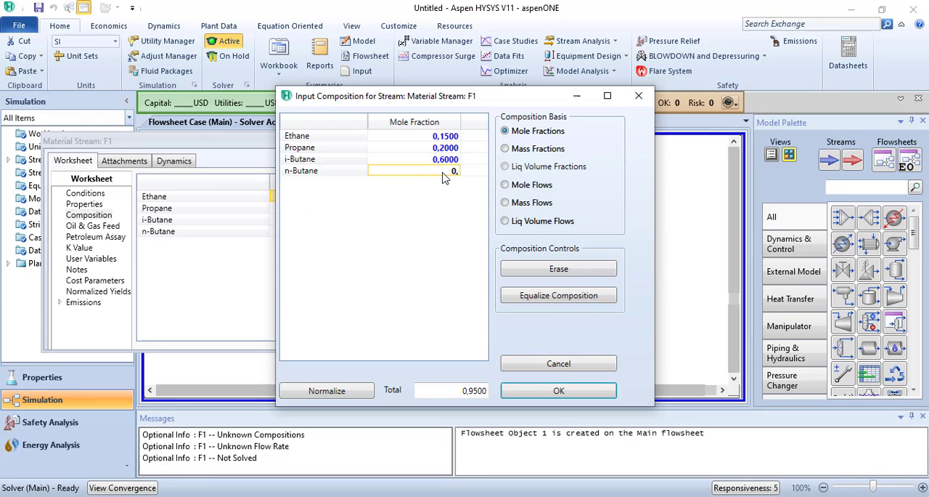
pyautogui.write(',05')
pyautogui.press('Return')
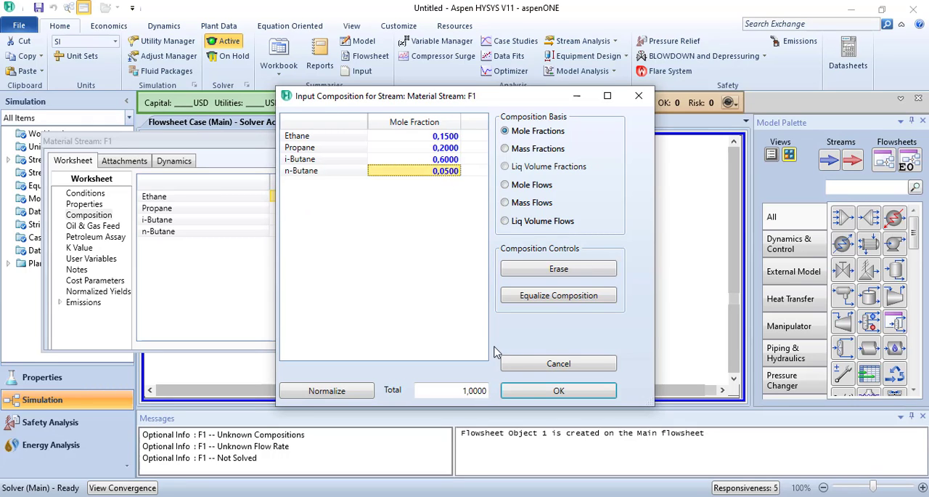
pyautogui.click(533, 392)
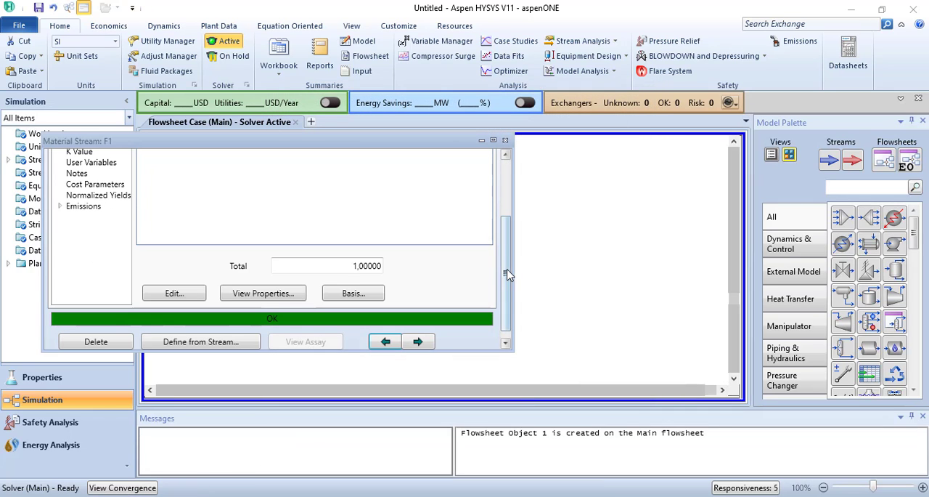
# - Review stream F1's composition and conditions, and return to the flowsheet with nothing selected
pyautogui.moveTo(508, 275); pyautogui.dragTo(508, 218)
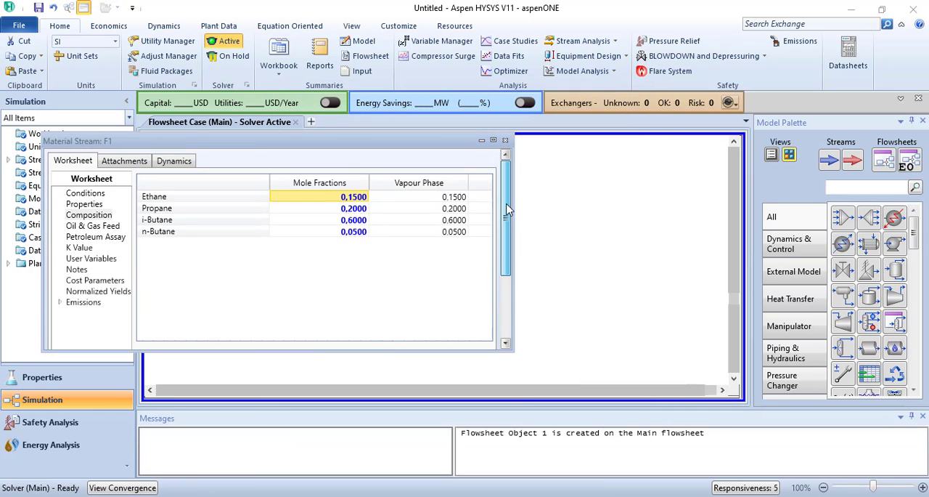
pyautogui.click(86, 193)
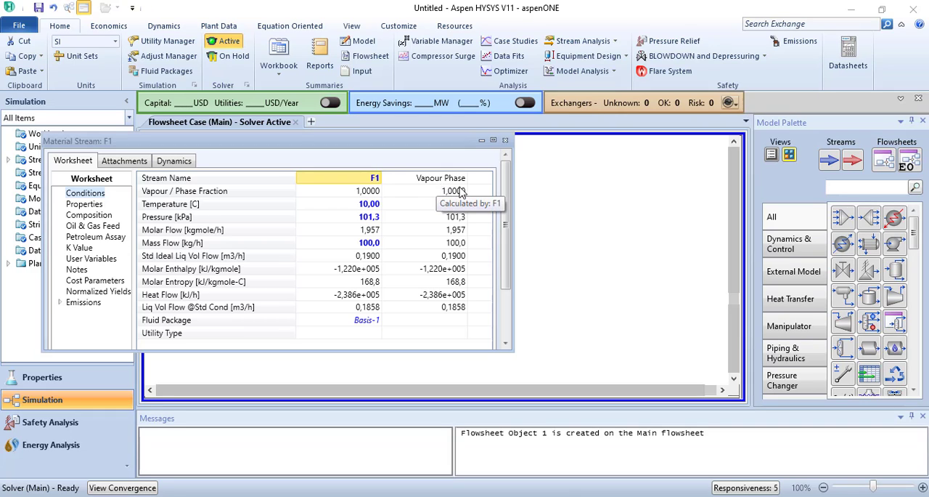
pyautogui.click(506, 140)
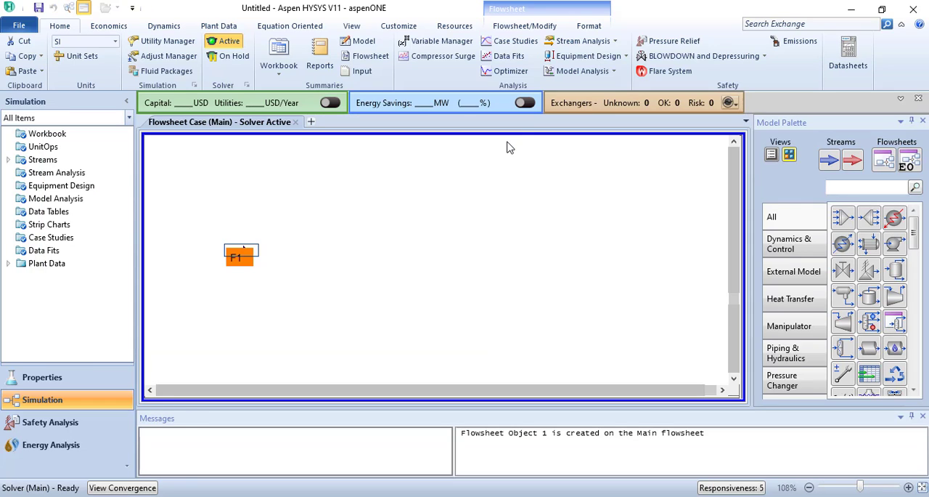
pyautogui.click(637, 264)
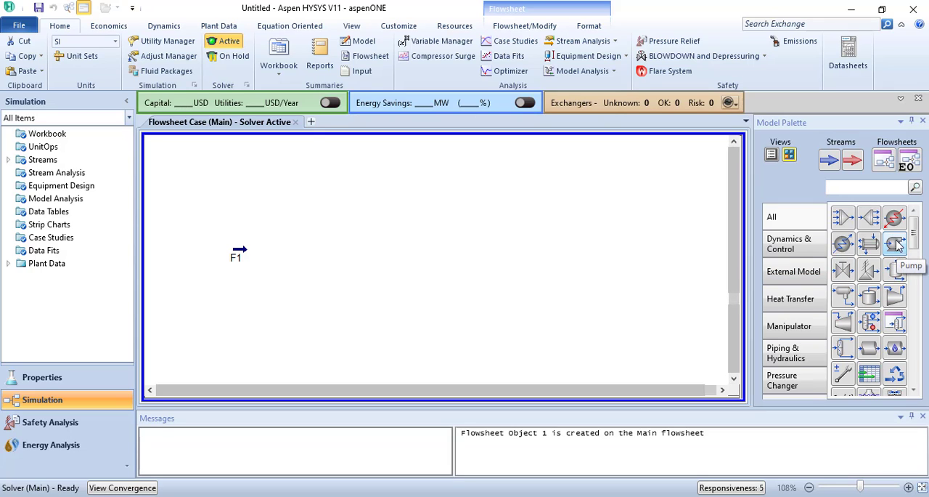
# - Place a compressor on the flowsheet just to the right of stream F1, roughly level with it
pyautogui.click(893, 298)
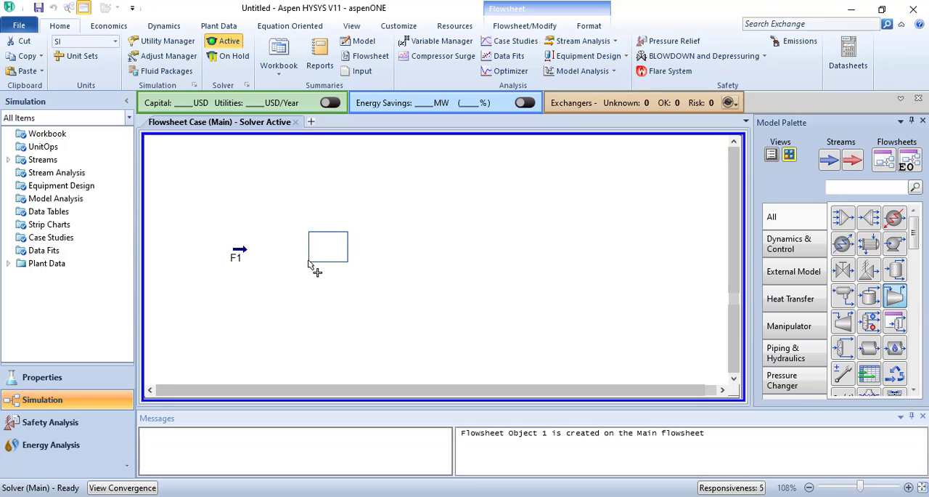
pyautogui.click(314, 264)
pyautogui.moveTo(326, 254); pyautogui.dragTo(310, 266)
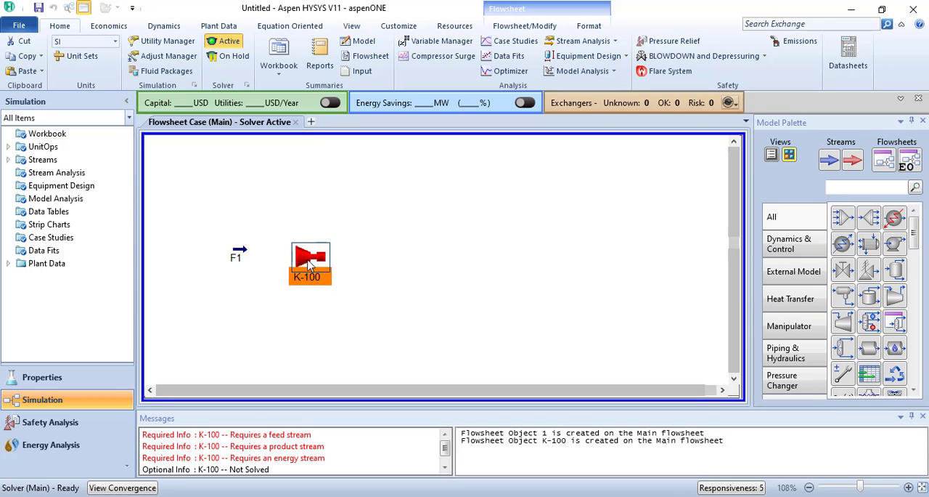
# - Place a material stream to the right of the compressor and name it F2
pyautogui.click(828, 161)
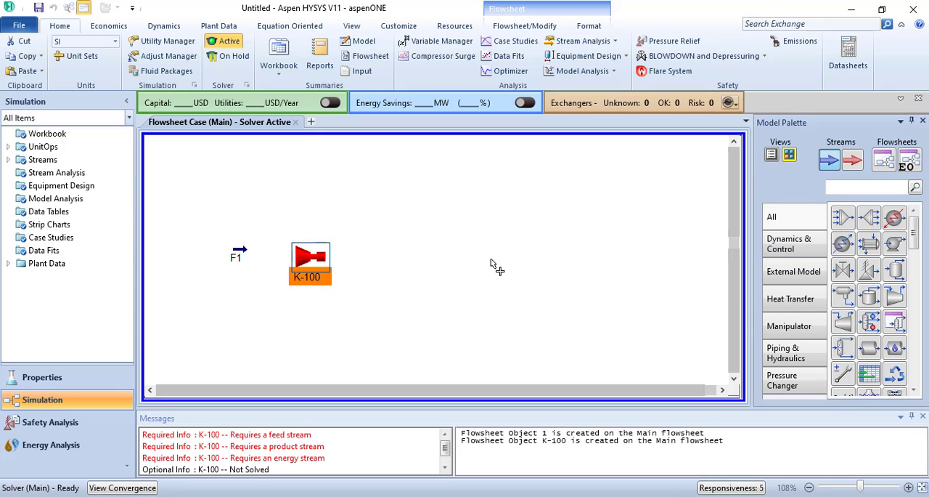
pyautogui.click(378, 254)
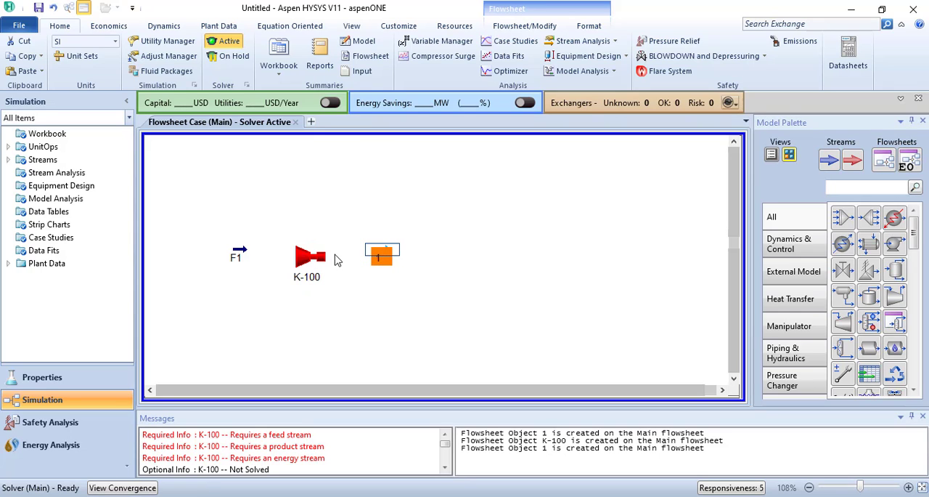
pyautogui.doubleClick(383, 253)
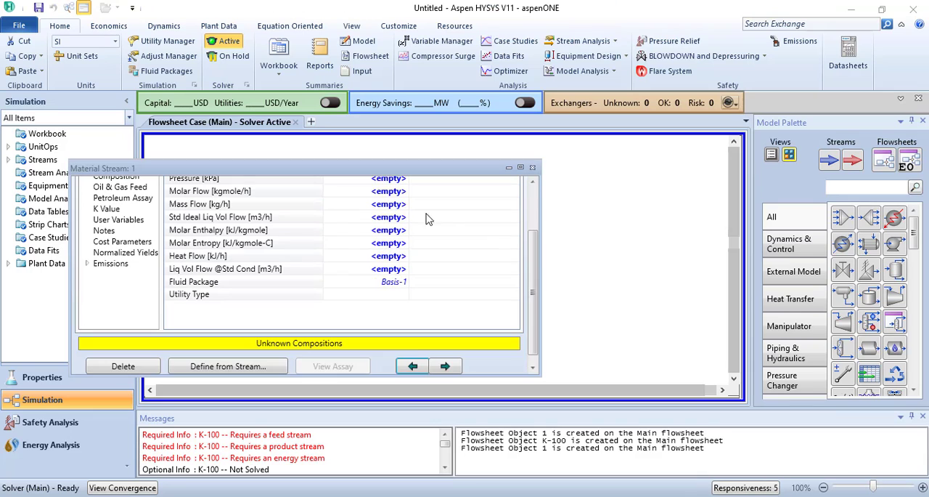
pyautogui.moveTo(529, 260); pyautogui.dragTo(528, 175)
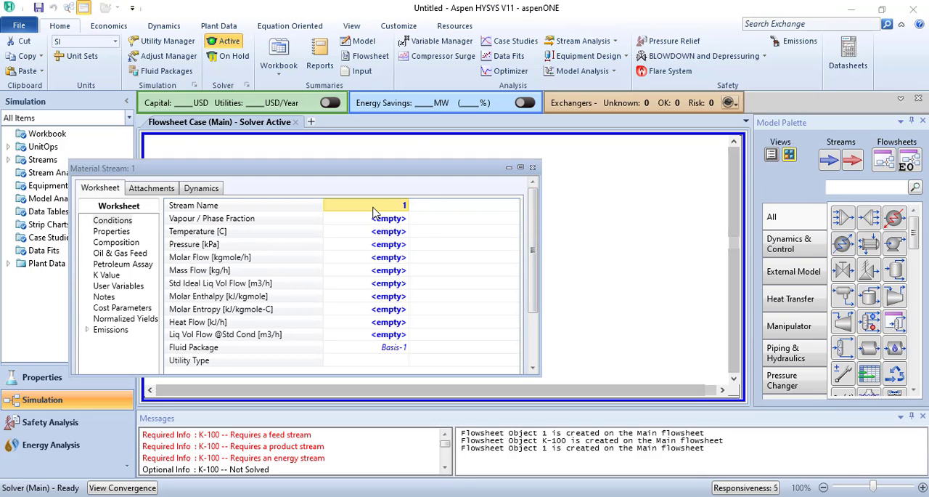
pyautogui.write('F2')
pyautogui.press('Return')
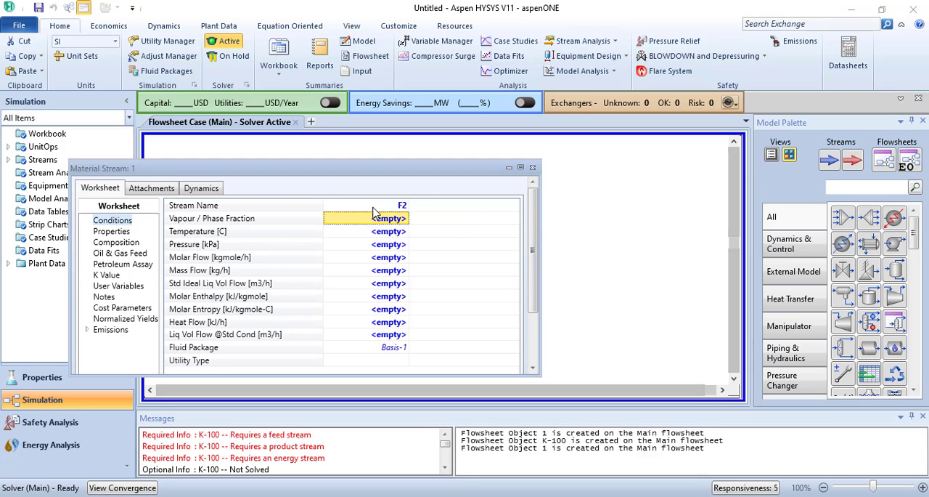
pyautogui.click(533, 167)
# - Open the compressor's connections and assign stream F1 as its inlet and stream F2 as its outlet
pyautogui.click(312, 258)
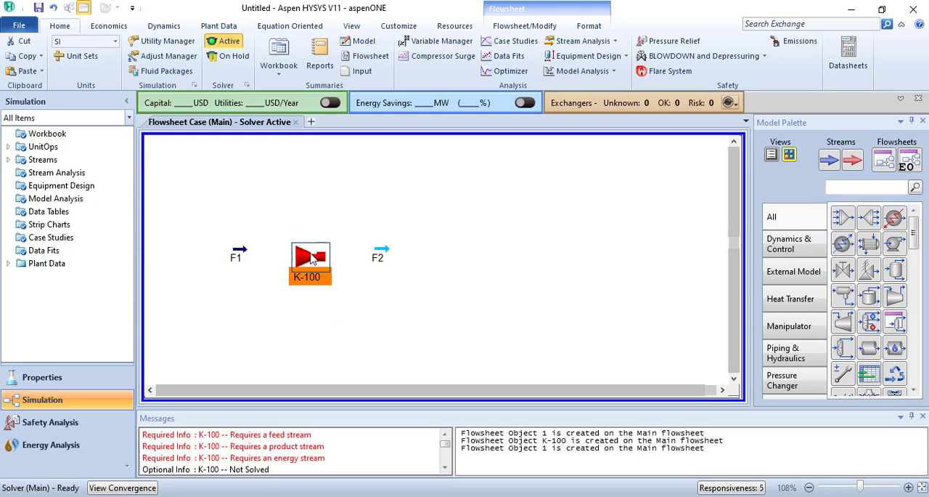
pyautogui.doubleClick(311, 258)
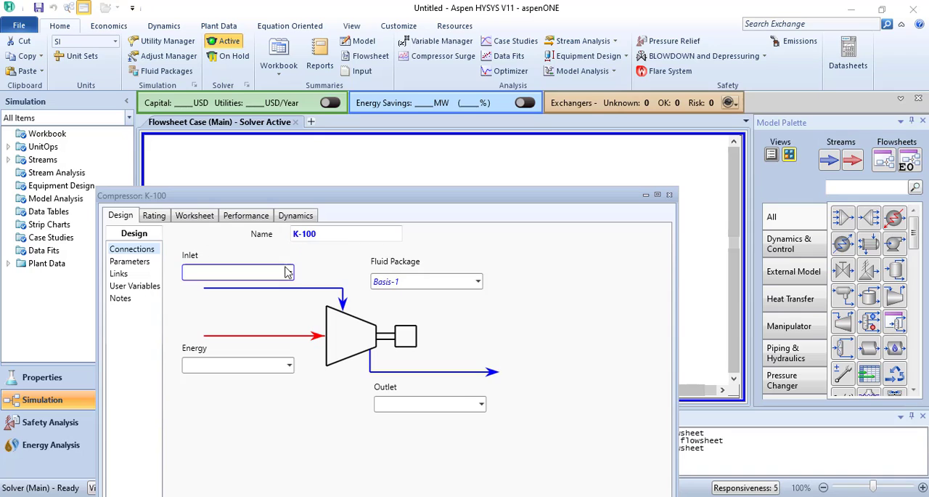
pyautogui.click(289, 272)
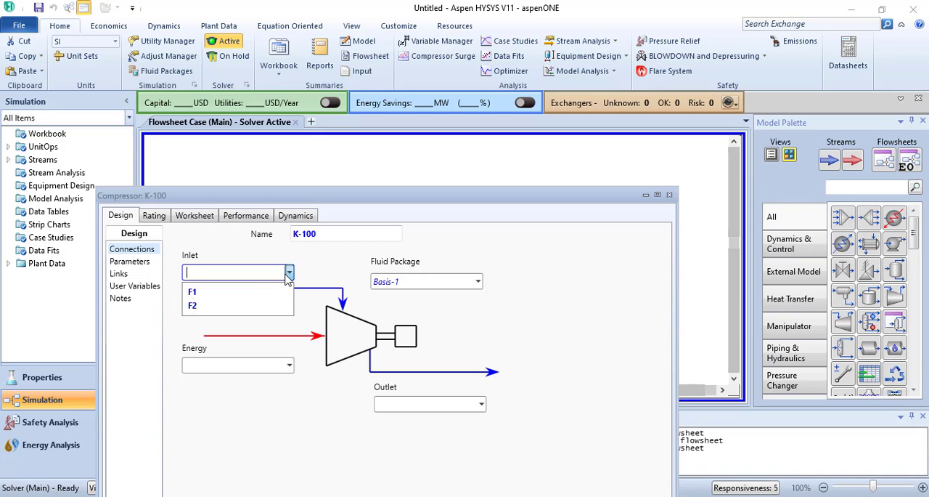
pyautogui.click(251, 292)
pyautogui.click(482, 405)
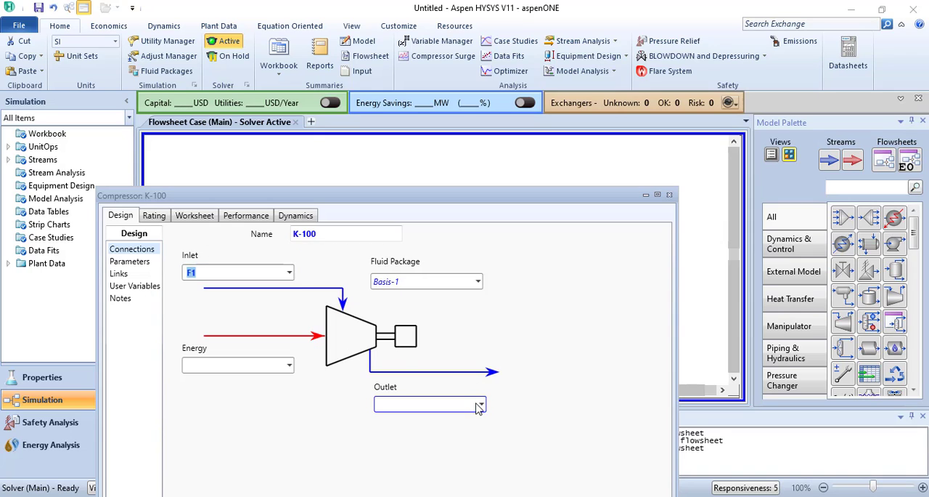
pyautogui.click(482, 405)
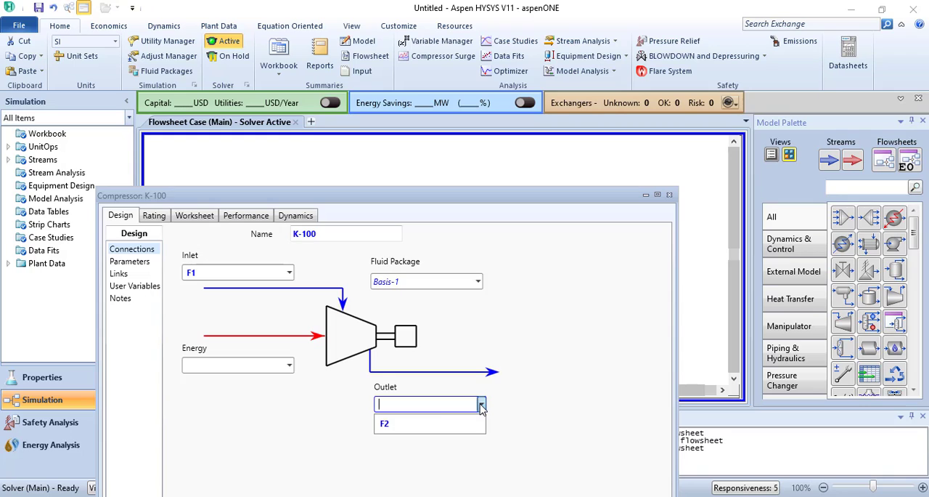
pyautogui.click(427, 428)
# - Attach a new energy stream named Q-Comp to the compressor
pyautogui.click(268, 367)
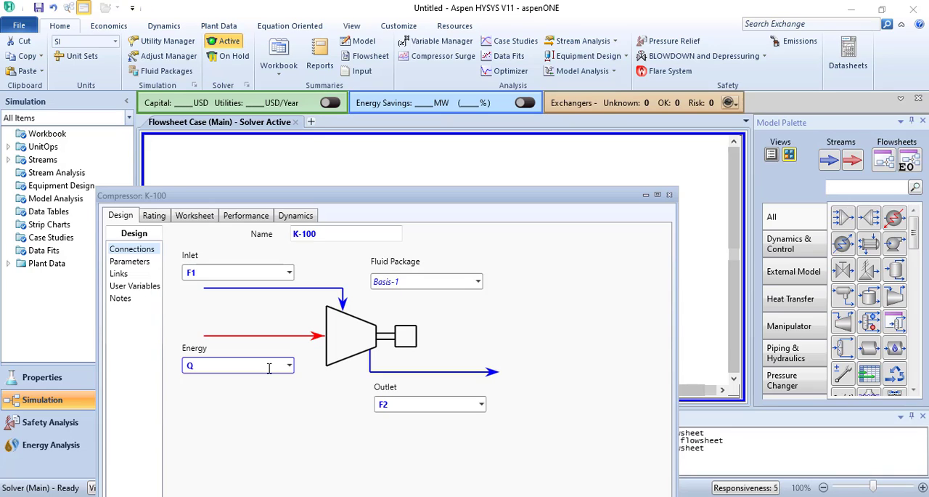
pyautogui.write('Q-Comp')
pyautogui.press('Return')
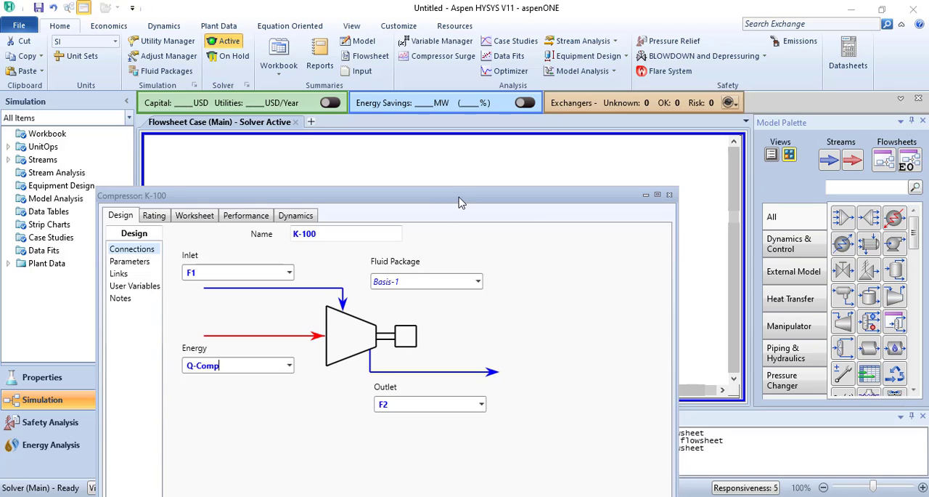
# - Close the compressor's settings and reposition the Q-Comp energy stream lower, just below the compressor on the flowsheet
pyautogui.moveTo(459, 202); pyautogui.dragTo(468, 182)
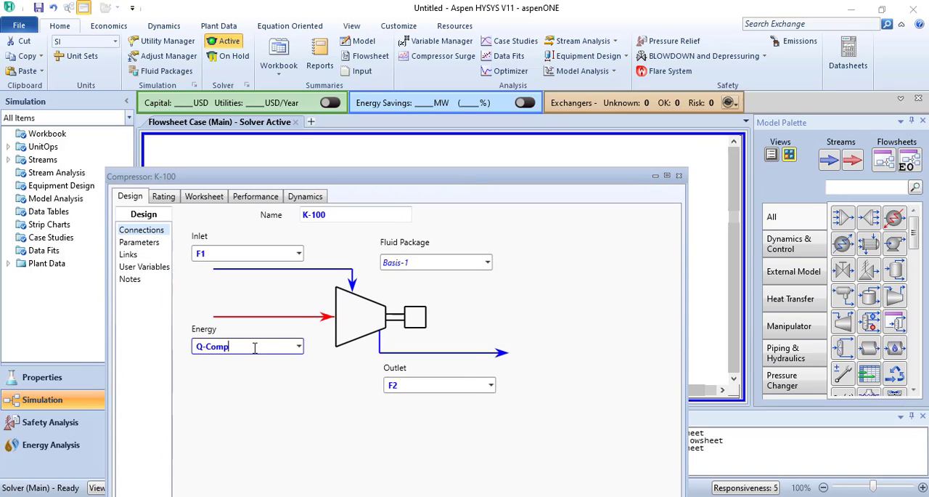
pyautogui.click(679, 177)
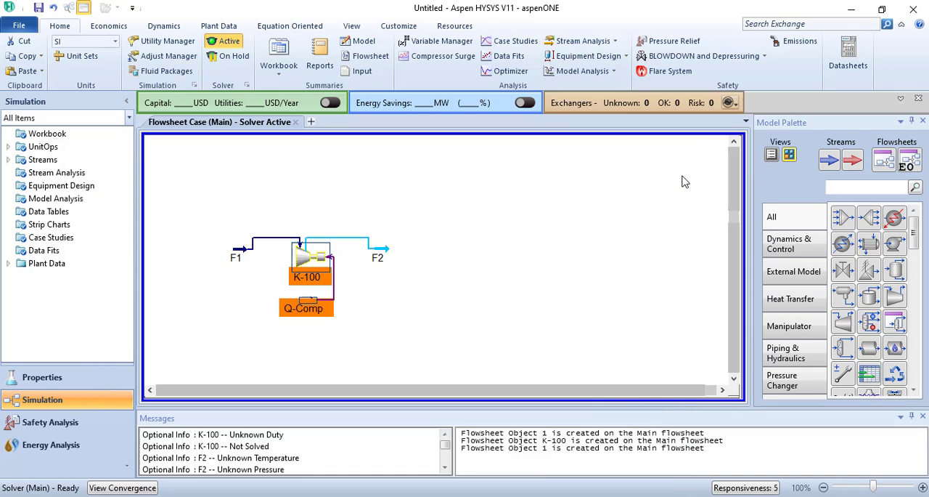
pyautogui.moveTo(306, 302); pyautogui.dragTo(332, 331)
pyautogui.click(374, 340)
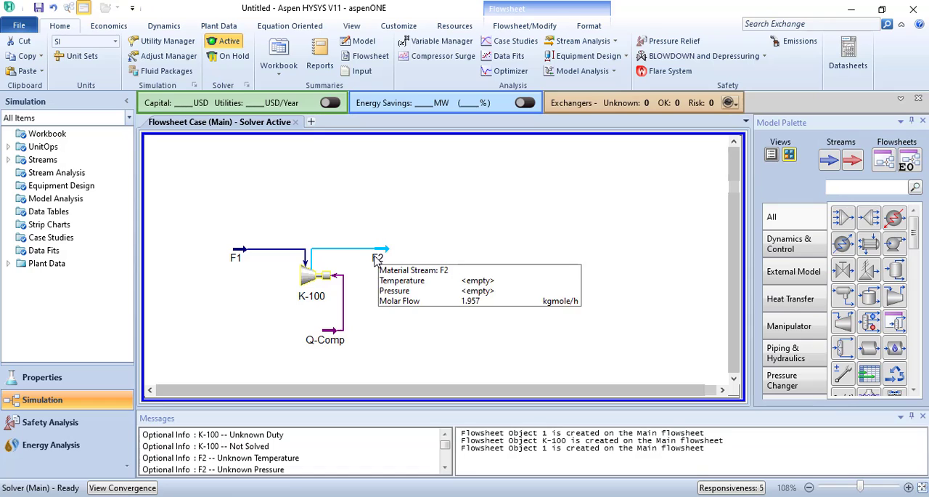
# - Place a cooler on the flowsheet just to the right of stream F2, roughly level with it
pyautogui.click(843, 245)
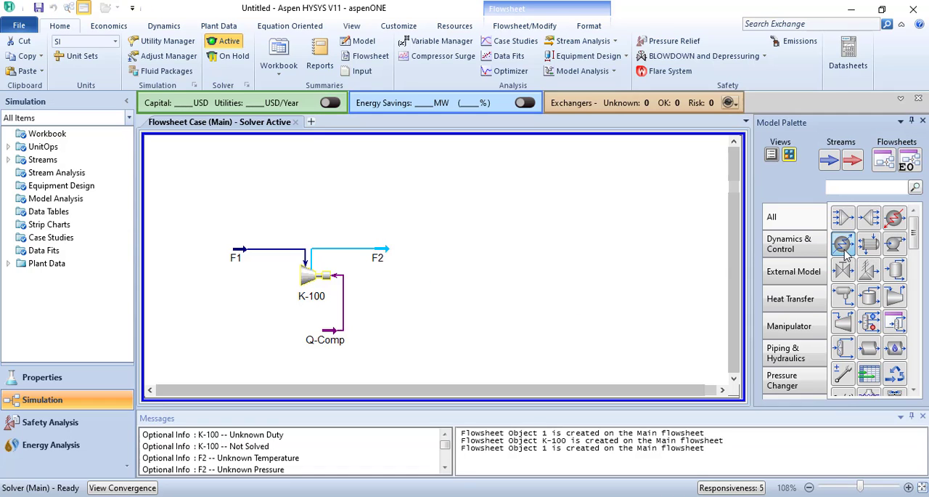
pyautogui.click(412, 267)
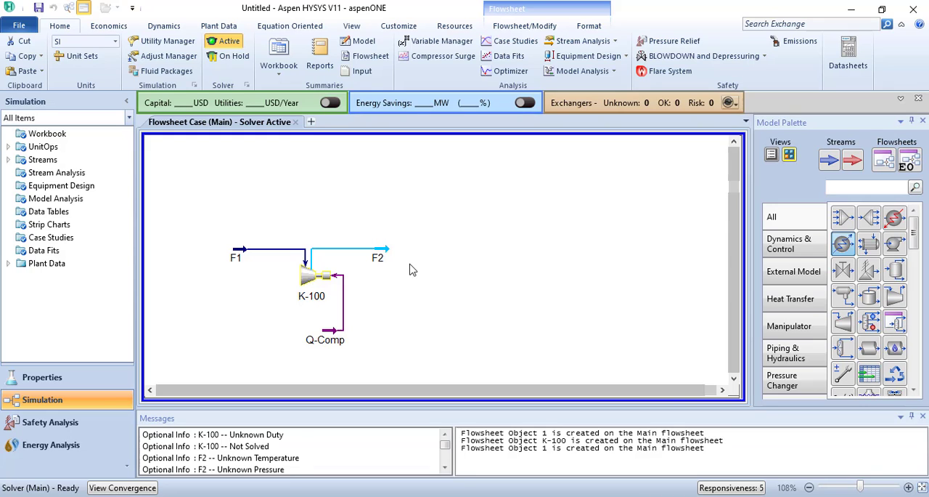
pyautogui.moveTo(427, 260); pyautogui.dragTo(419, 257)
# - Open the cooler's connections, assign stream F2 as its inlet and create outlet stream F3
pyautogui.doubleClick(418, 257)
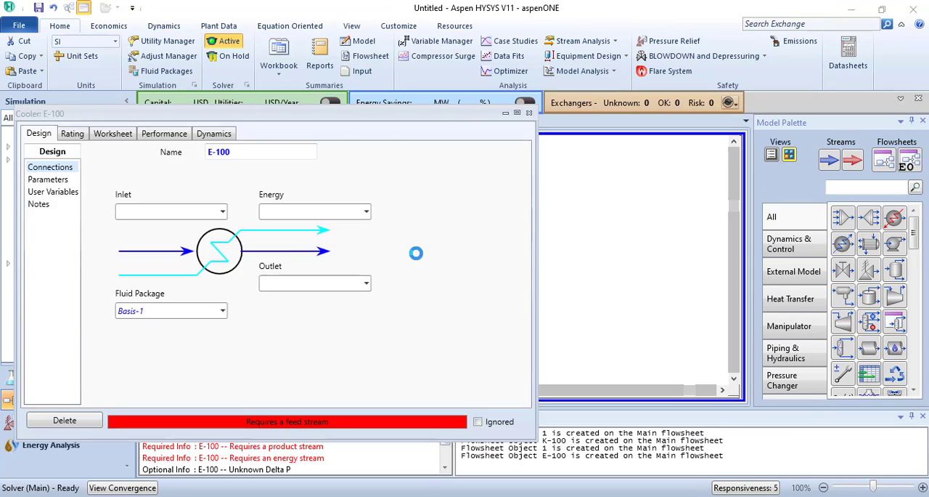
pyautogui.click(175, 211)
pyautogui.write('F2')
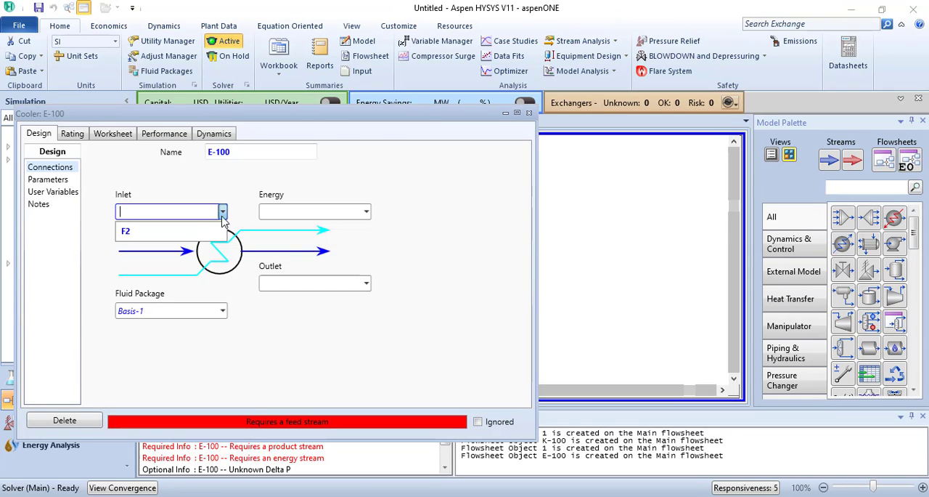
pyautogui.press('Return')
pyautogui.click(289, 284)
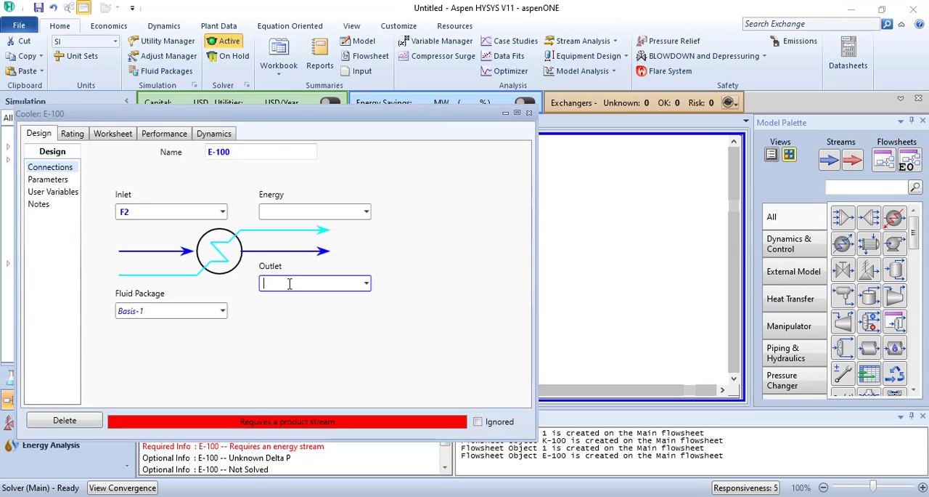
pyautogui.write('F3')
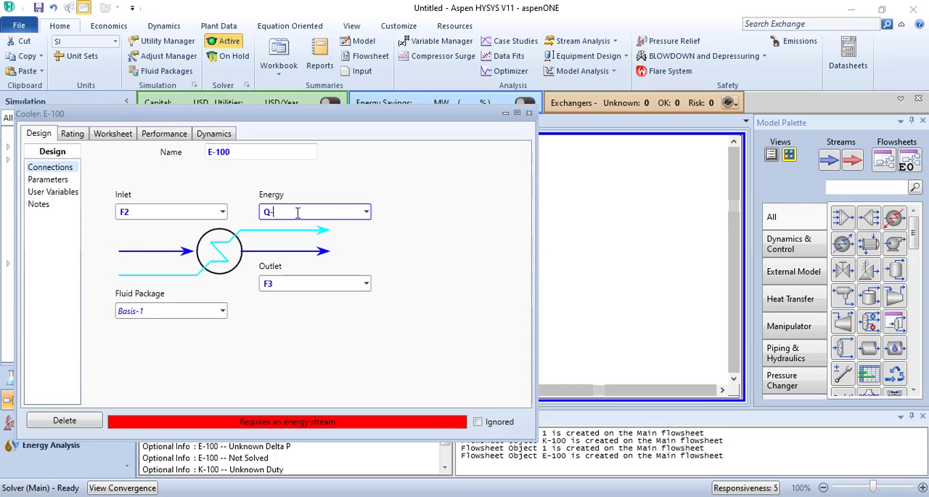
# - Attach energy stream Q-Cooler to the cooler and move its arrow up, clear of stream F3
pyautogui.write('r')
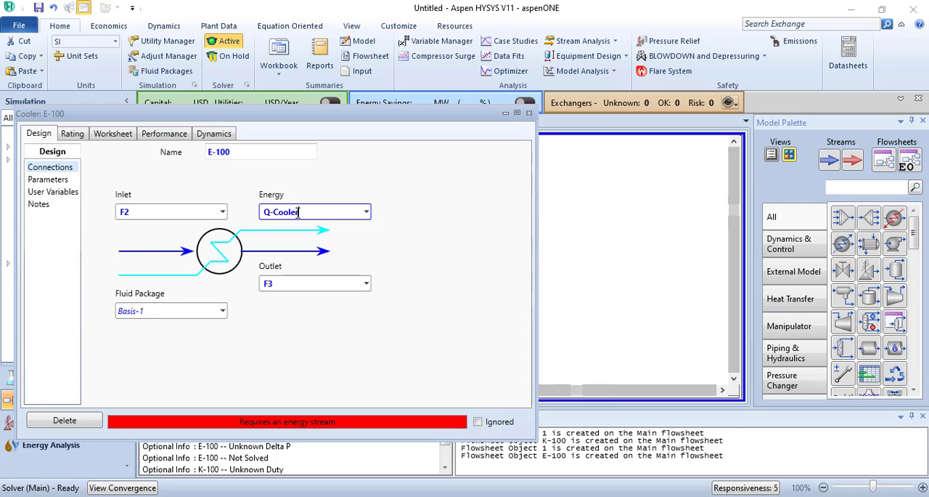
pyautogui.press('Return')
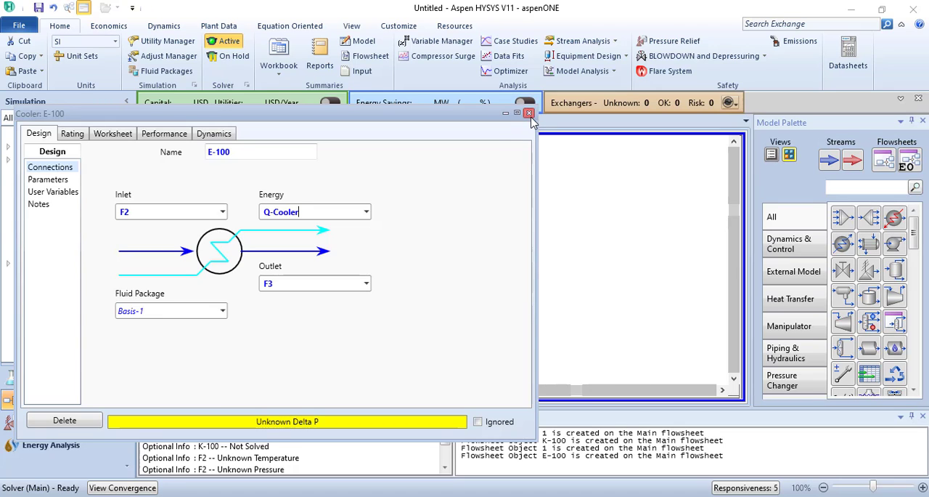
pyautogui.click(529, 113)
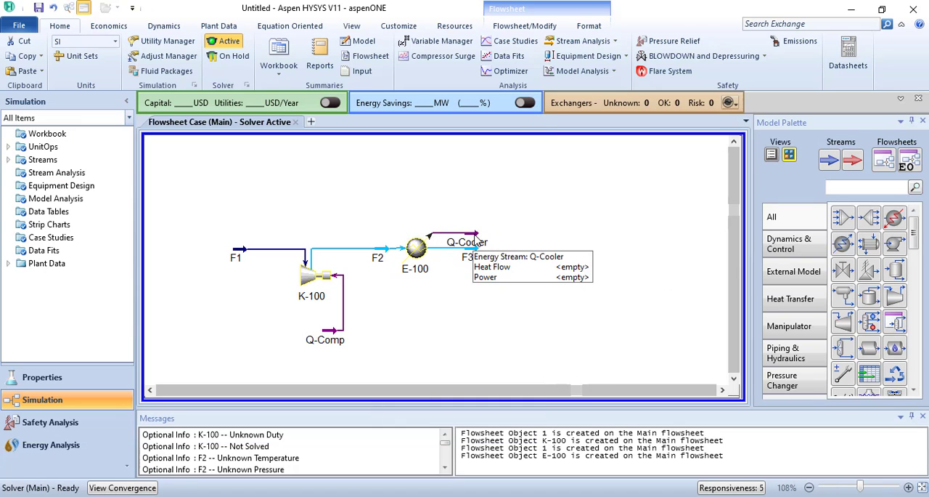
pyautogui.moveTo(479, 246); pyautogui.dragTo(471, 227)
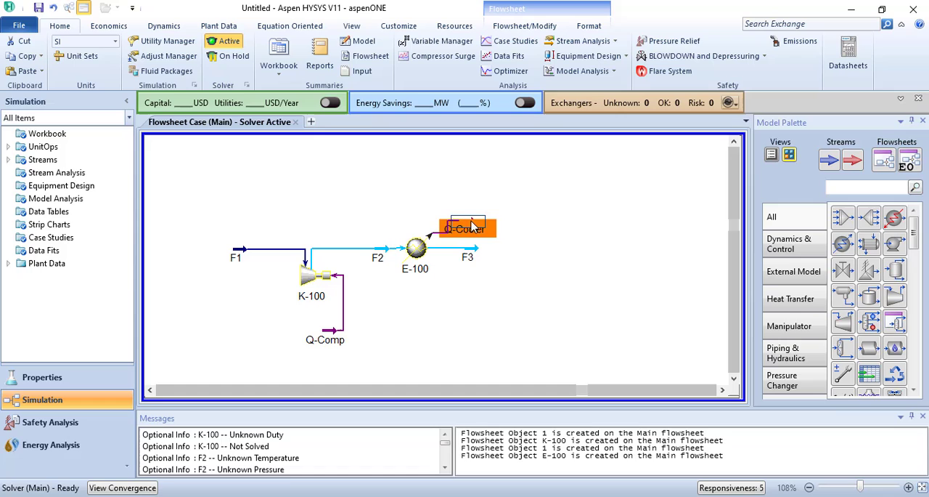
pyautogui.click(507, 254)
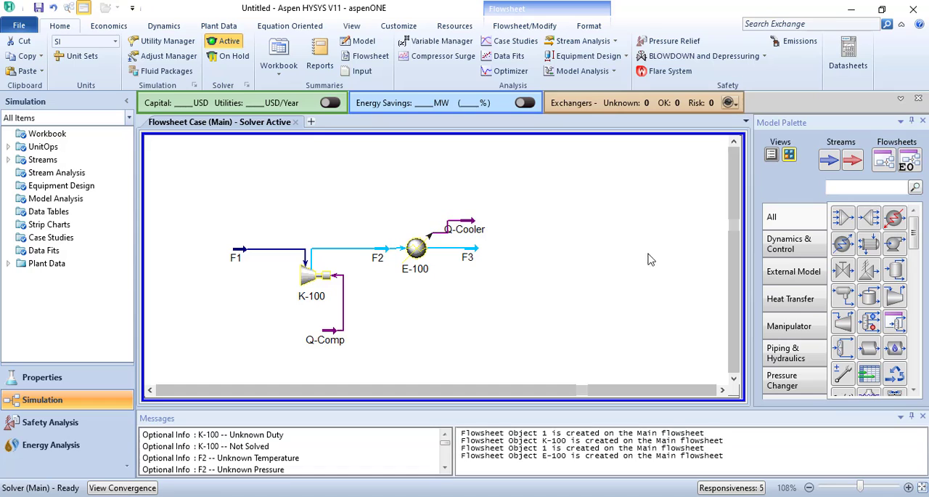
# - Place a separator to the right of stream F3 and connect F3 as its inlet
pyautogui.click(895, 275)
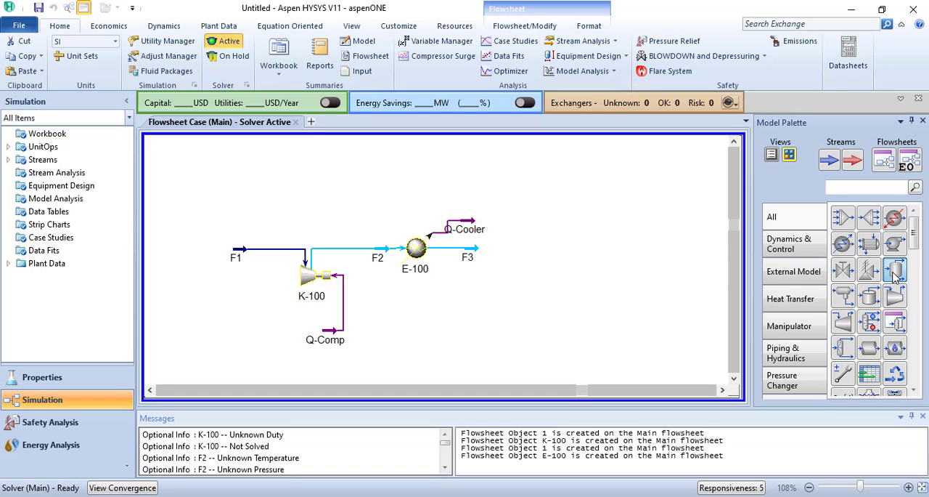
pyautogui.click(535, 291)
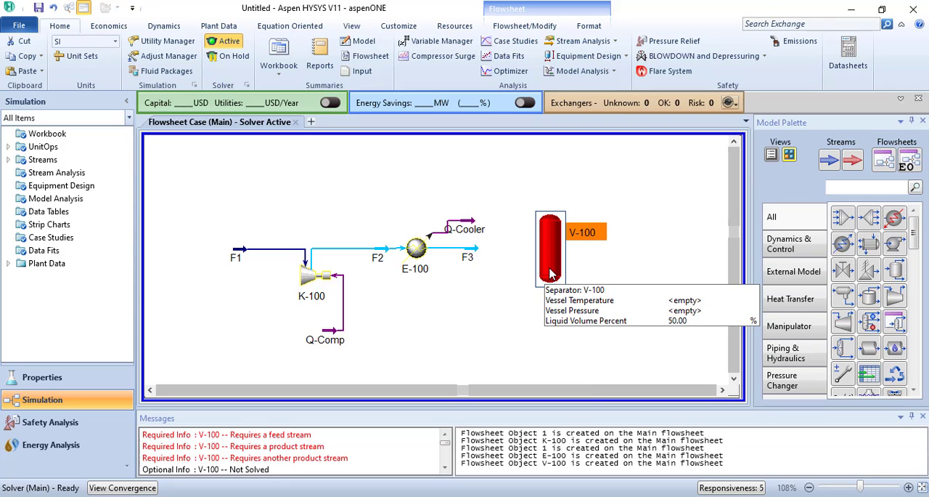
pyautogui.doubleClick(549, 266)
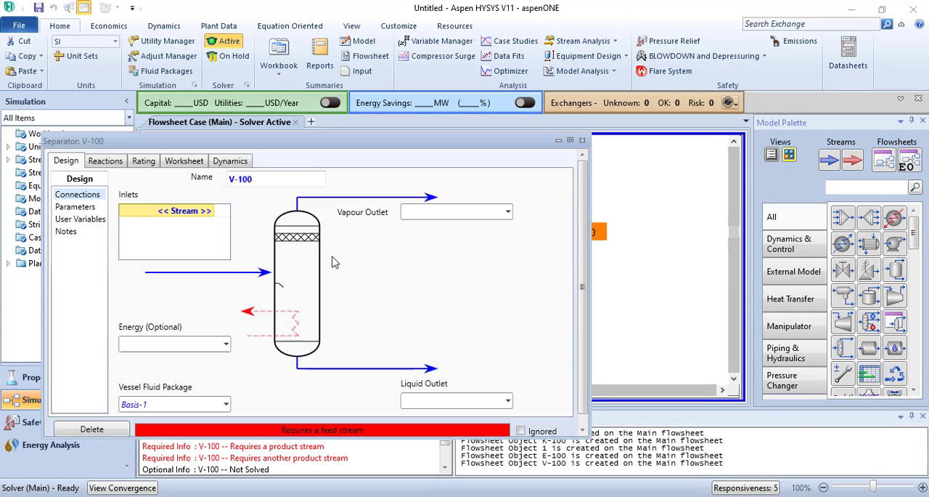
pyautogui.click(210, 210)
pyautogui.click(210, 210)
pyautogui.click(191, 230)
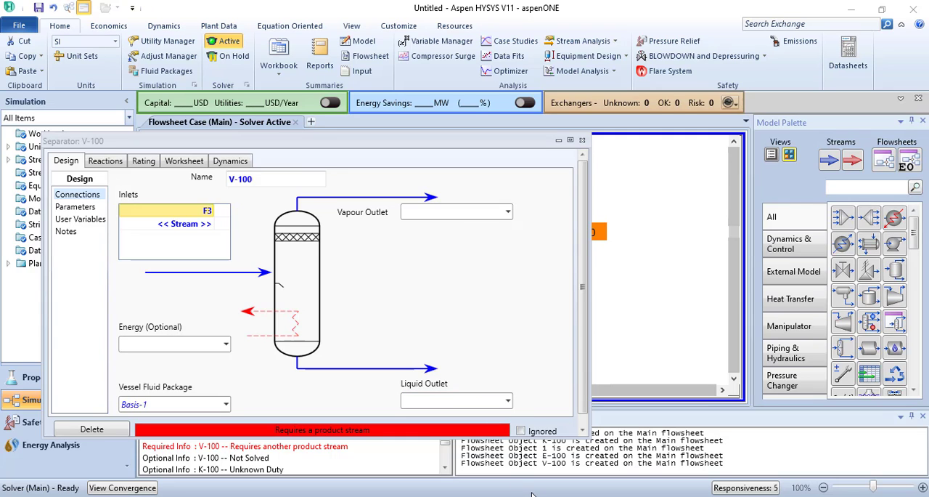
# - Check the product names on the Canvas sketch, and set the separator's vapour outlet to P1 and liquid outlet to P2
pyautogui.hotkey('alt', 'Tab')
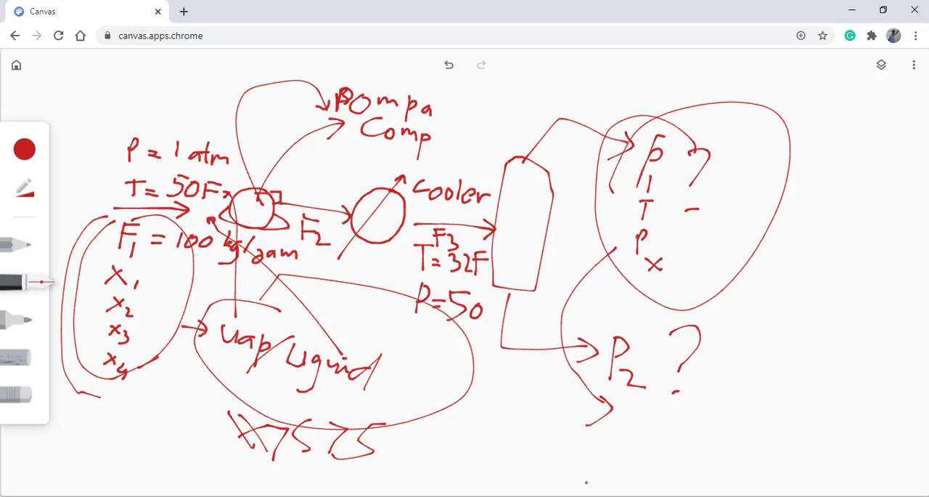
pyautogui.click(546, 457)
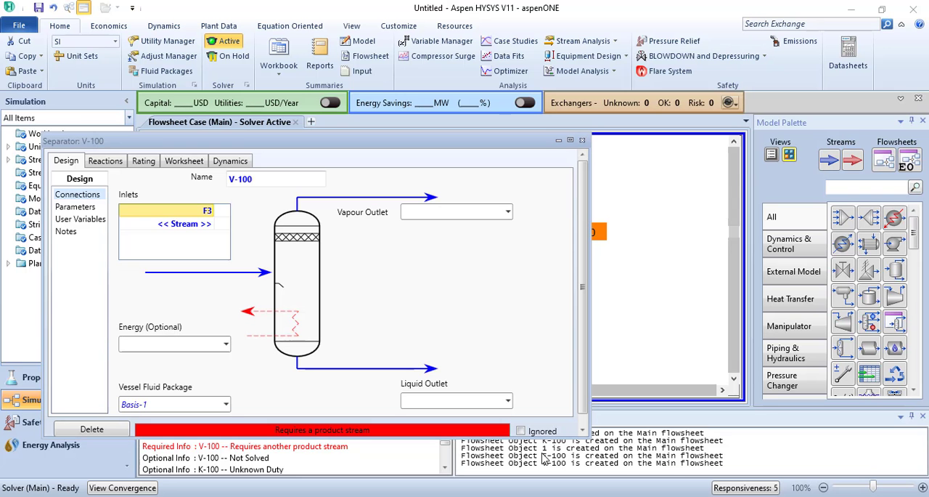
pyautogui.click(487, 213)
pyautogui.write('P1')
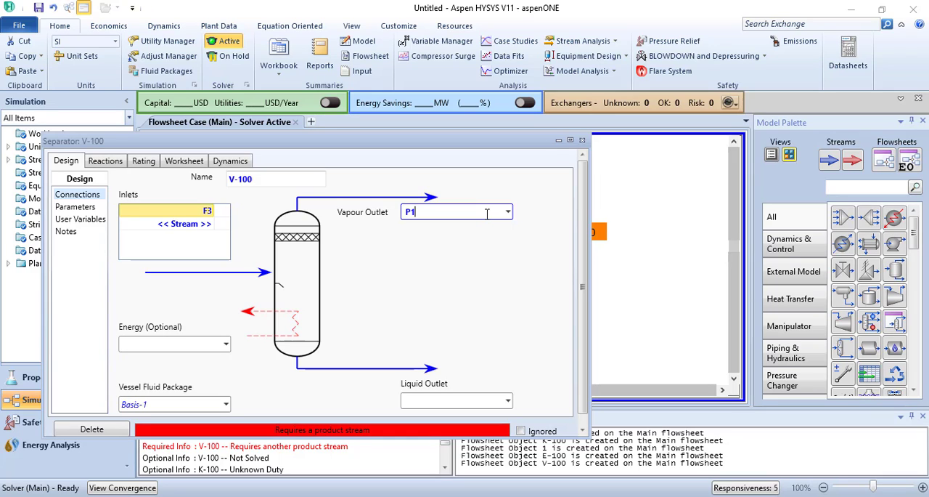
pyautogui.press('Return')
pyautogui.click(455, 400)
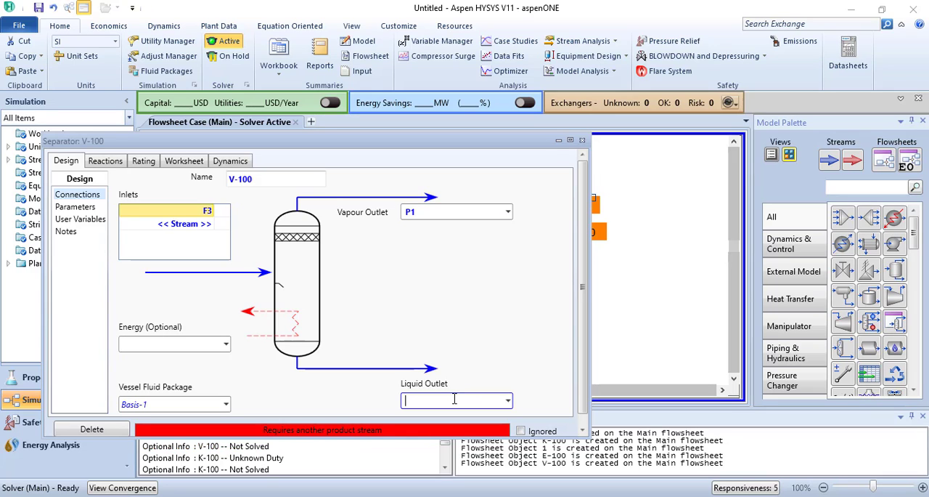
pyautogui.press('Return')
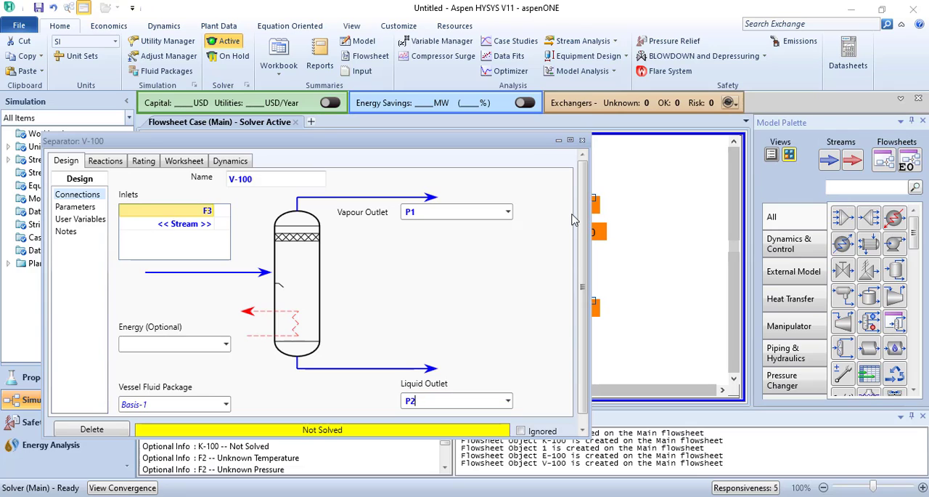
# - Close the separator's settings and move the separator down slightly so feed F3 runs straight into it
pyautogui.click(582, 141)
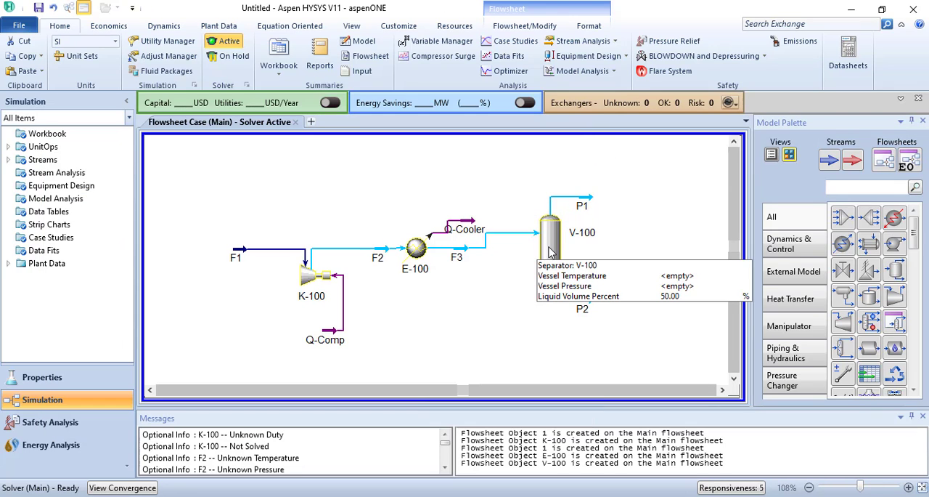
pyautogui.click(553, 258)
pyautogui.moveTo(554, 260); pyautogui.dragTo(555, 262)
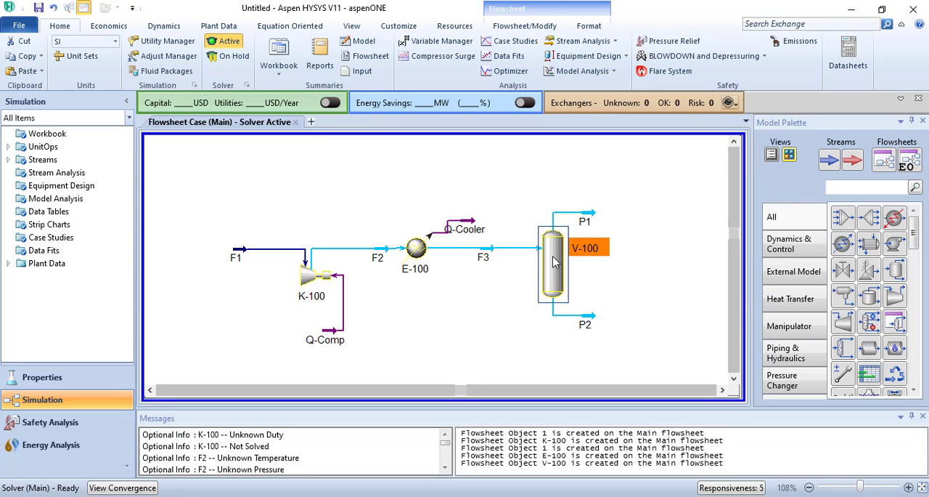
# - Switch to the Canvas sketch in Chrome to look up the specified conditions of stream F3
pyautogui.moveTo(501, 248)
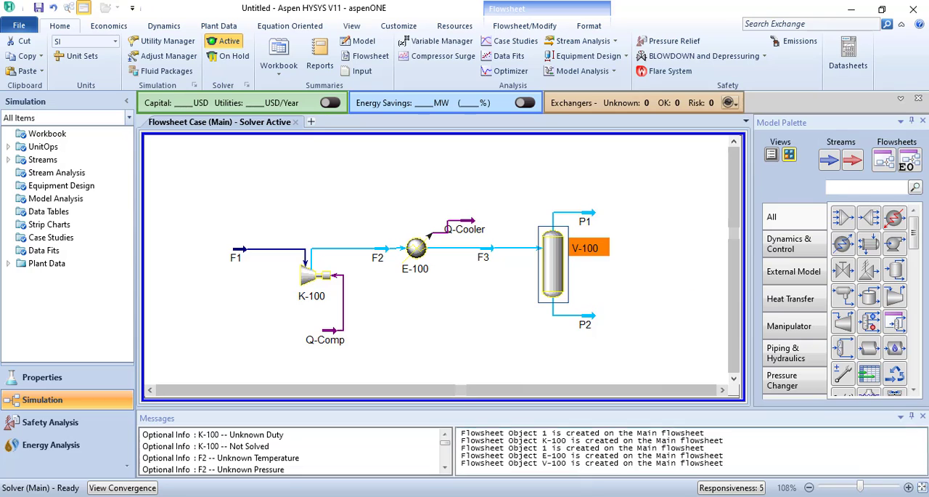
pyautogui.moveTo(549, 495)
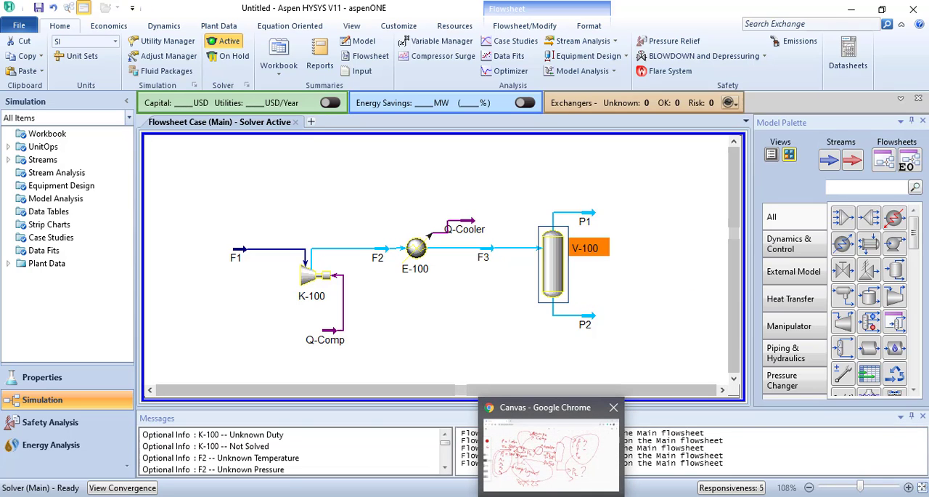
pyautogui.click(549, 495)
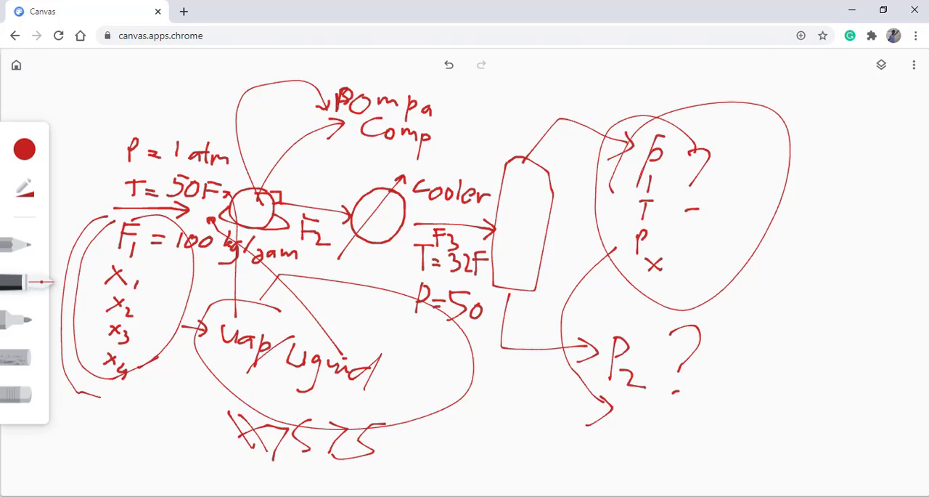
# - Switch back to Aspen HYSYS and set stream F3's temperature to 32 F
pyautogui.hotkey('alt', 'Tab')
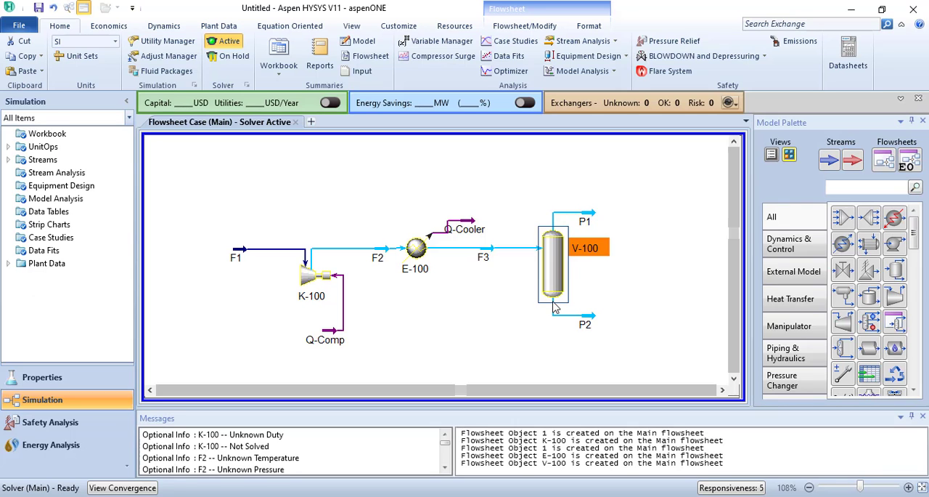
pyautogui.doubleClick(489, 249)
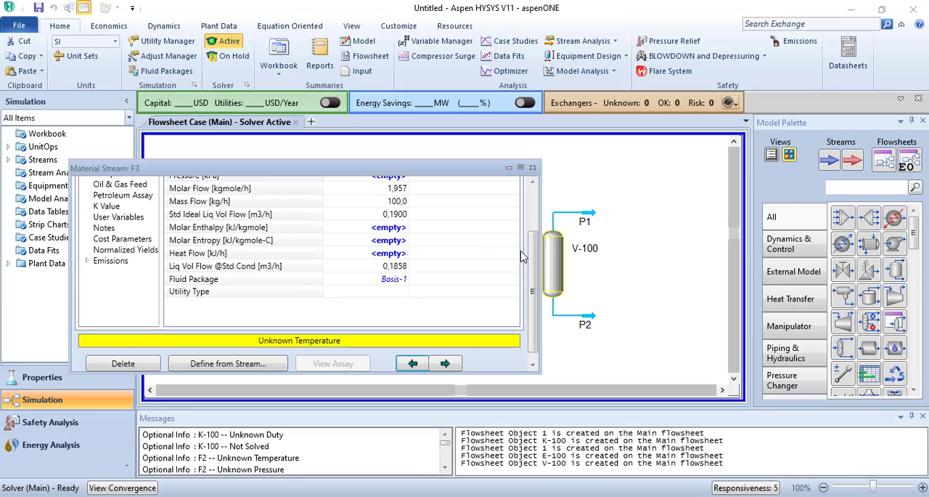
pyautogui.scroll(3, 530, 260)
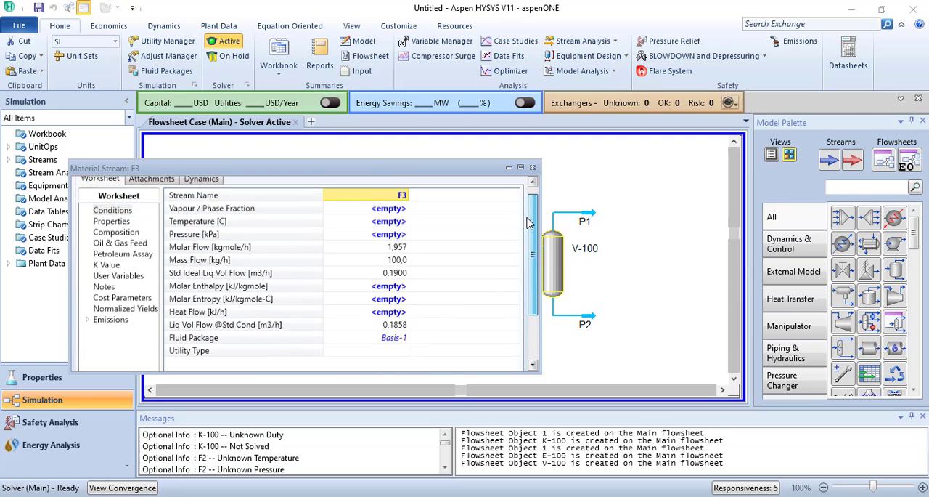
pyautogui.click(393, 226)
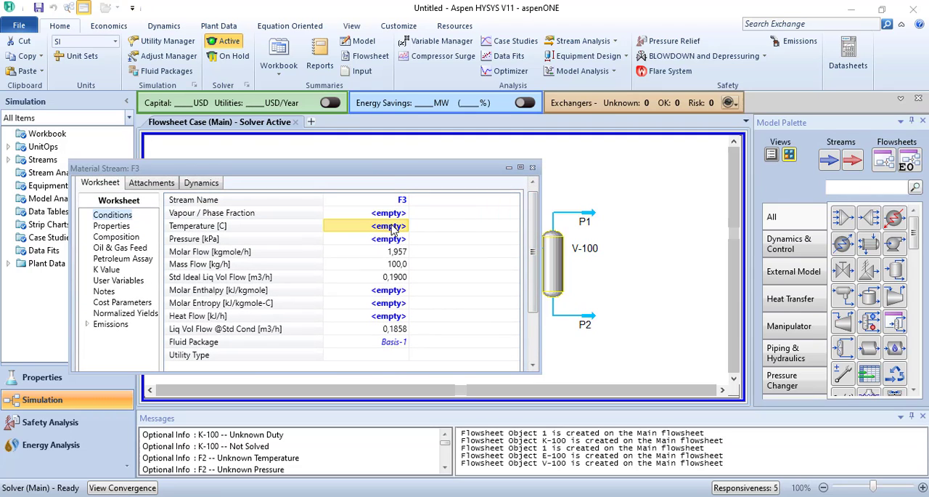
pyautogui.write('32')
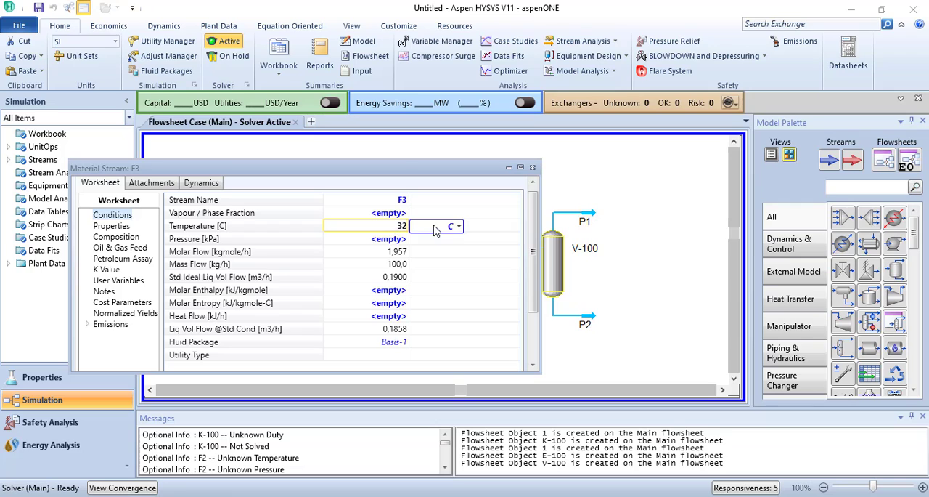
pyautogui.click(459, 226)
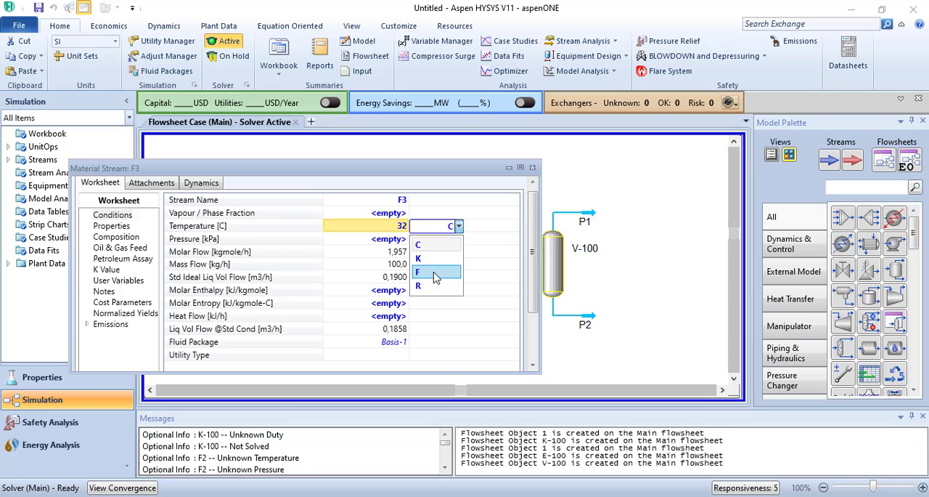
pyautogui.click(434, 277)
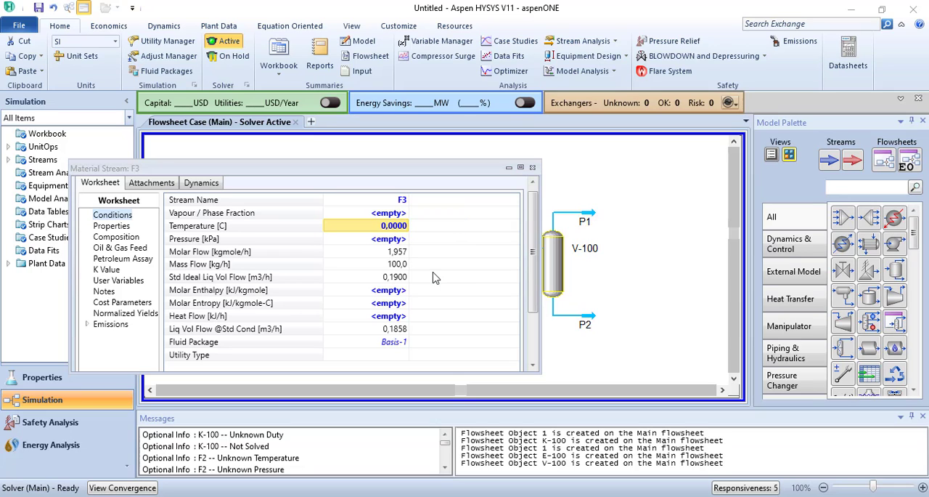
# - Set stream F3's pressure to 50 psia and close its stream window
pyautogui.click(399, 239)
pyautogui.write('50')
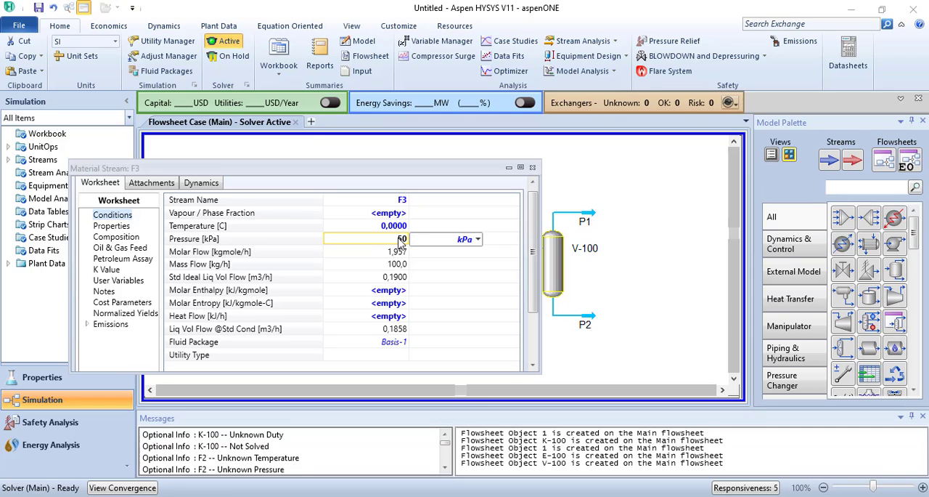
pyautogui.click(478, 239)
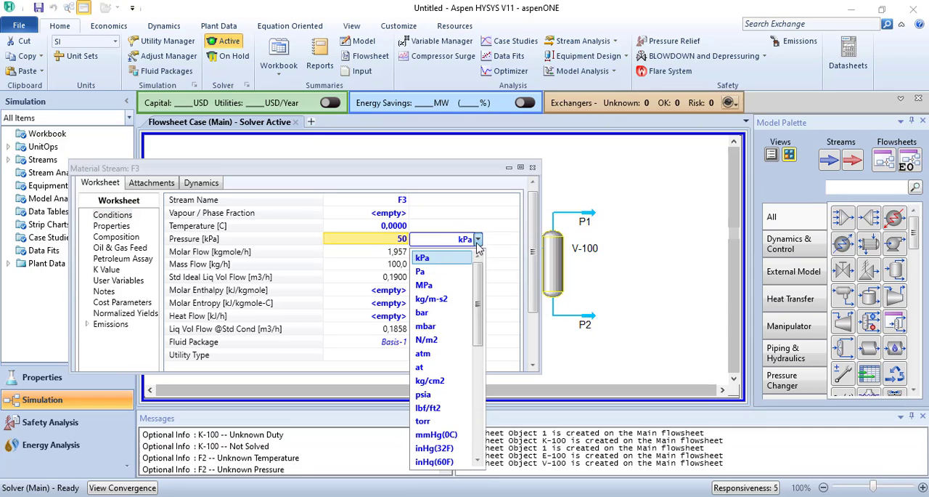
pyautogui.click(431, 395)
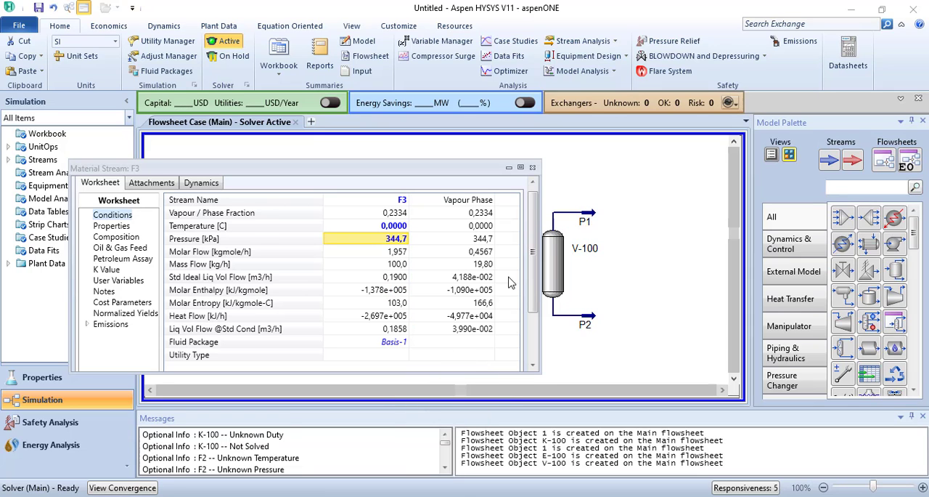
pyautogui.click(533, 169)
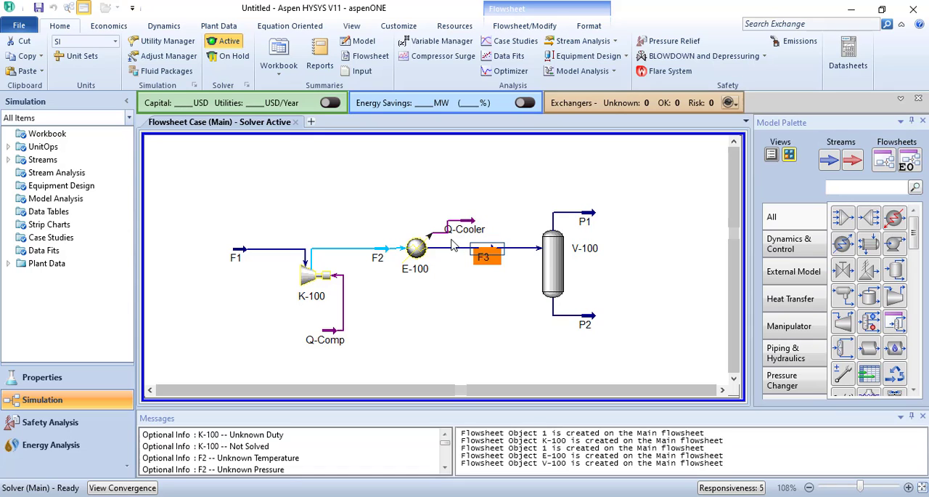
# - Set the pressure of stream F2, between the compressor and the cooler, to 50 psia and close its stream window
pyautogui.moveTo(383, 254)
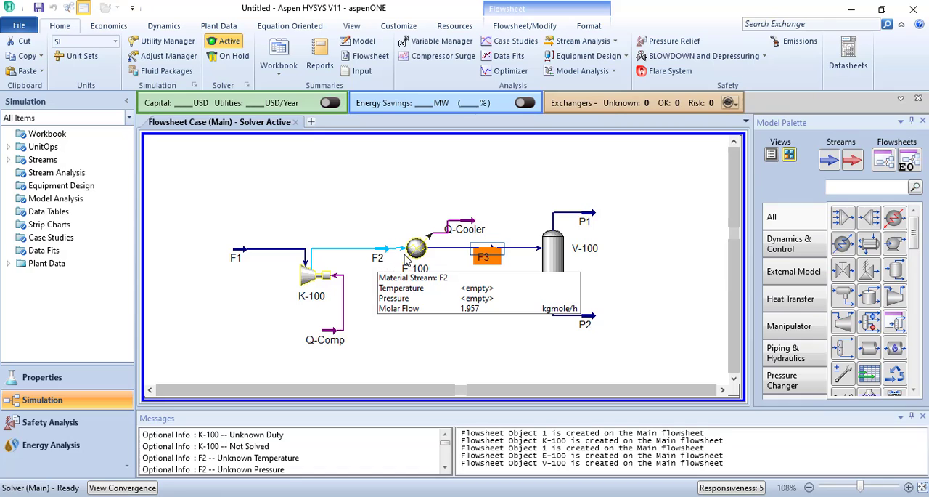
pyautogui.moveTo(429, 257)
pyautogui.moveTo(468, 246)
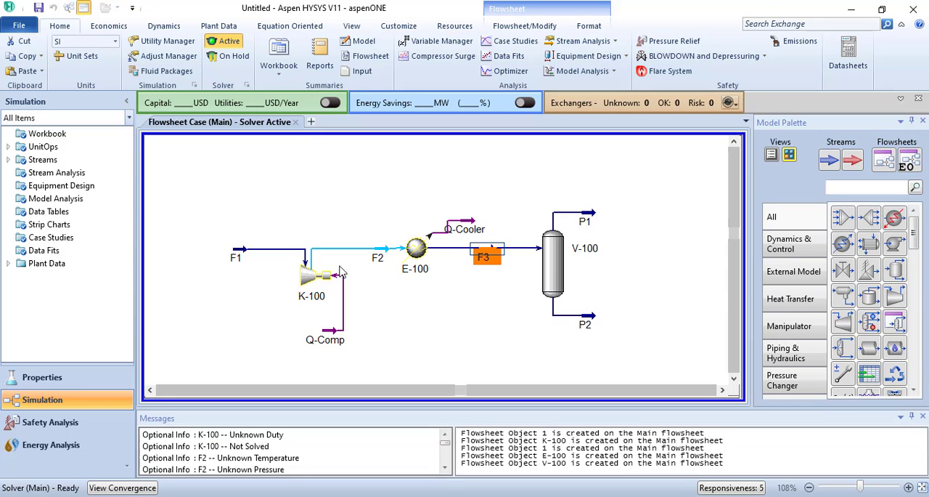
pyautogui.doubleClick(382, 253)
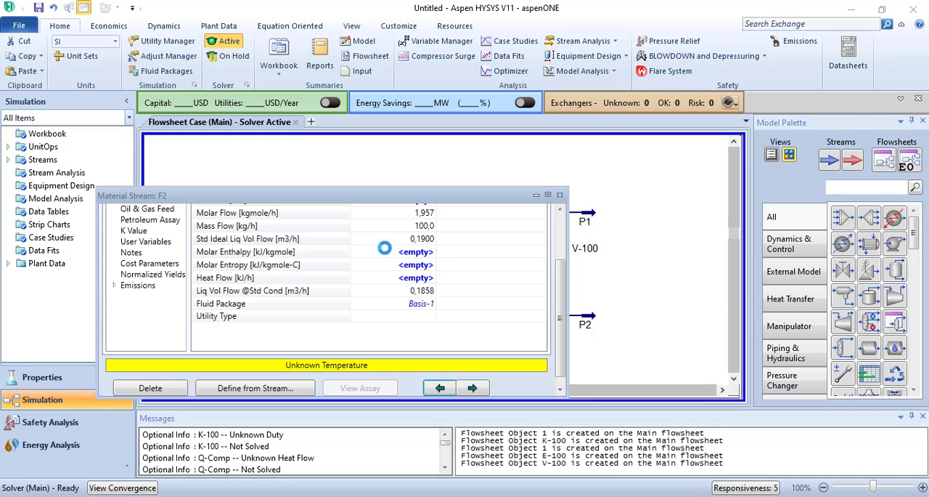
pyautogui.moveTo(562, 300); pyautogui.dragTo(565, 247)
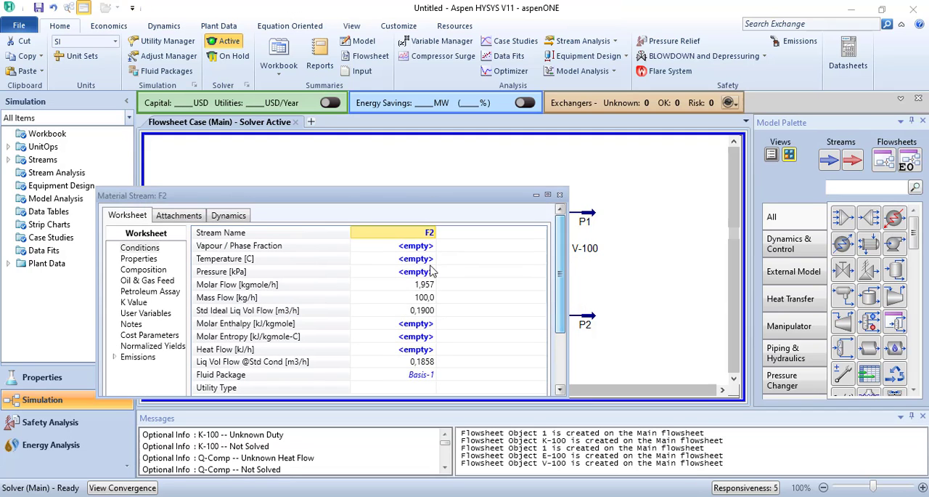
pyautogui.click(412, 272)
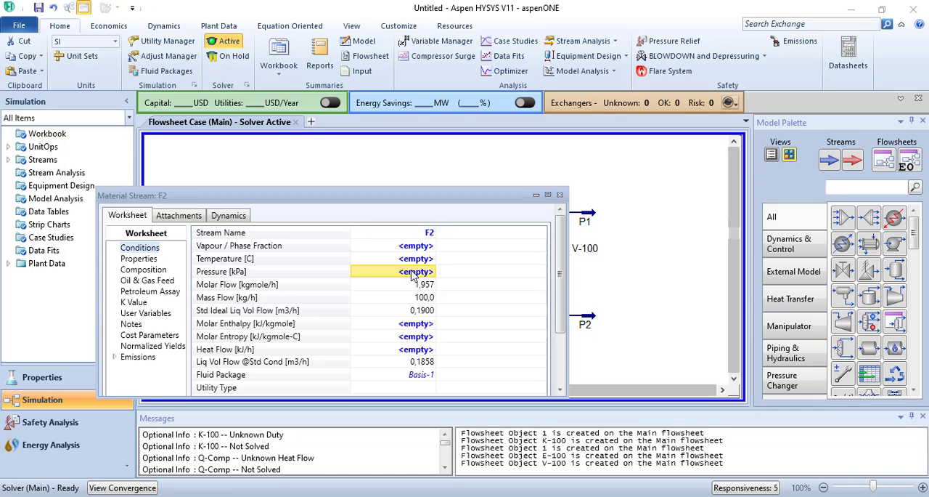
pyautogui.write('50')
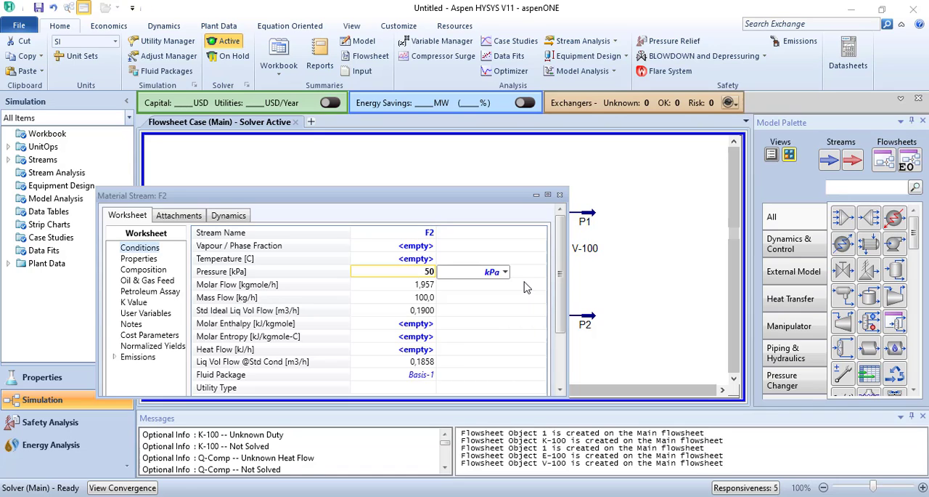
pyautogui.click(505, 272)
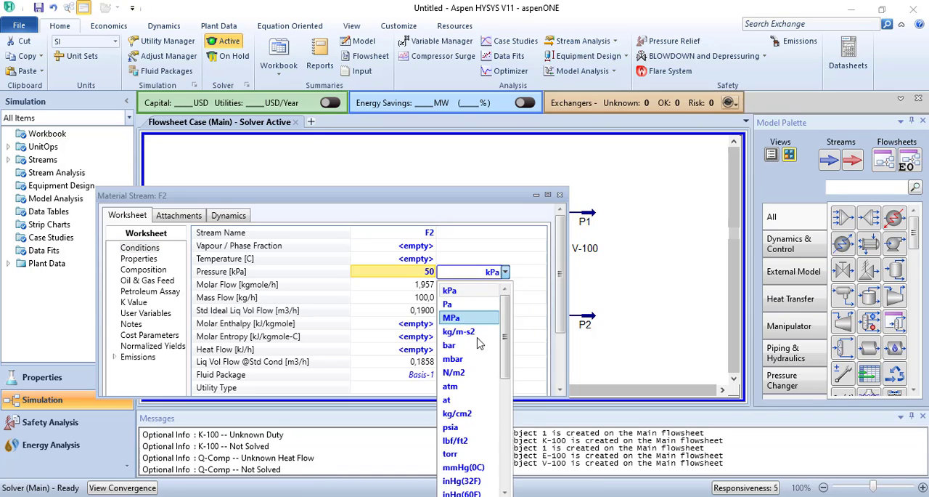
pyautogui.click(463, 429)
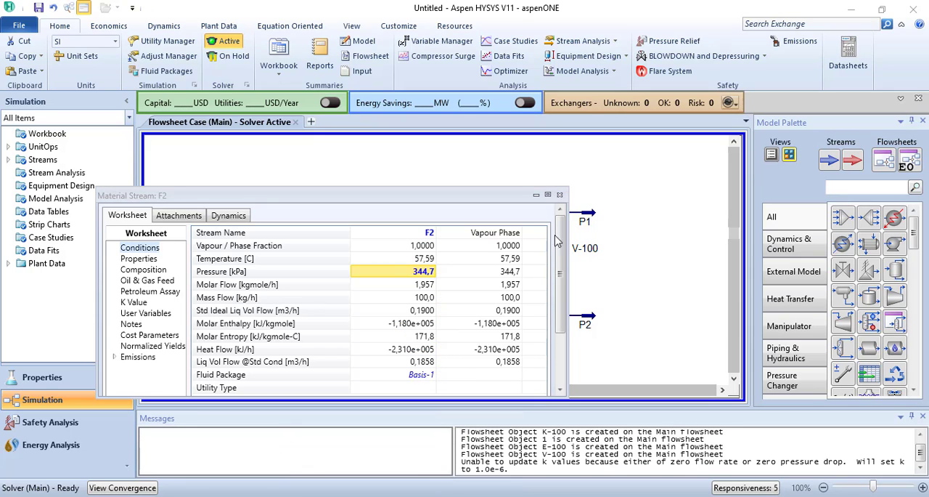
pyautogui.click(560, 195)
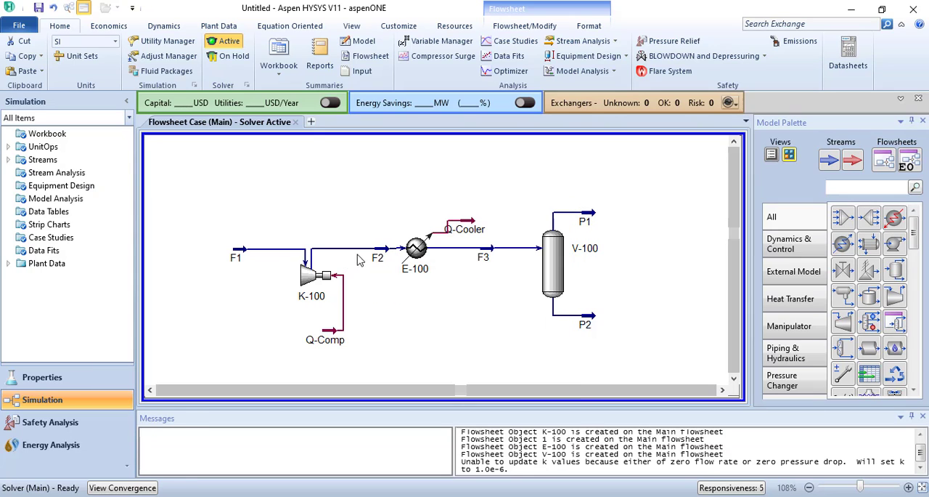
# - Examine the conditions and composition of streams F1 and F2 in compressor K-100's worksheet, then close the compressor window
pyautogui.moveTo(382, 258)
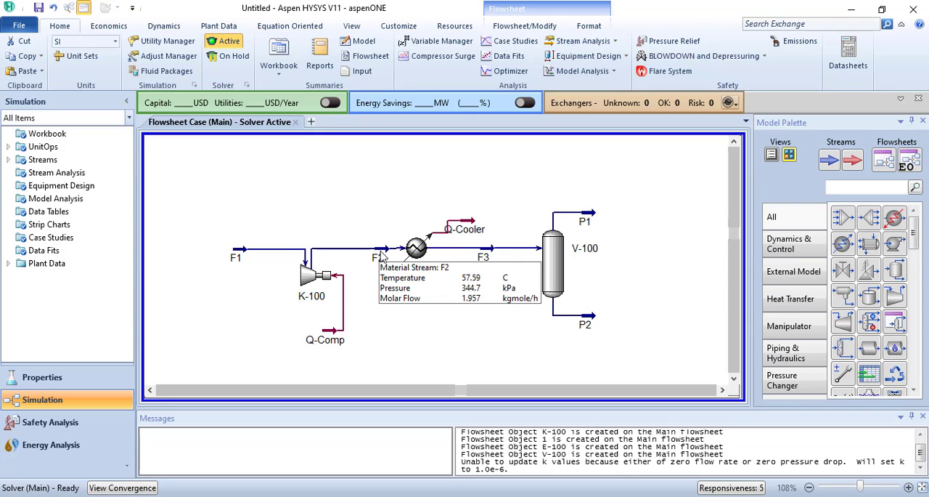
pyautogui.moveTo(489, 256)
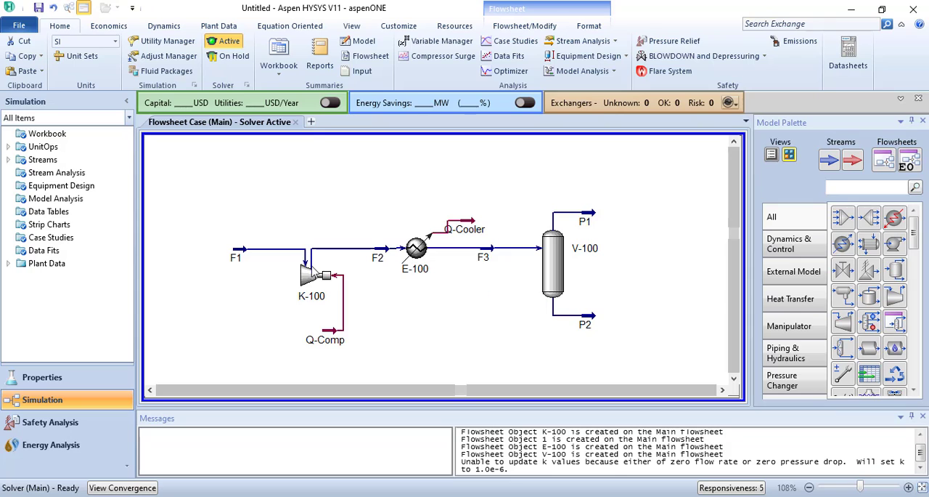
pyautogui.moveTo(279, 249)
pyautogui.moveTo(245, 252)
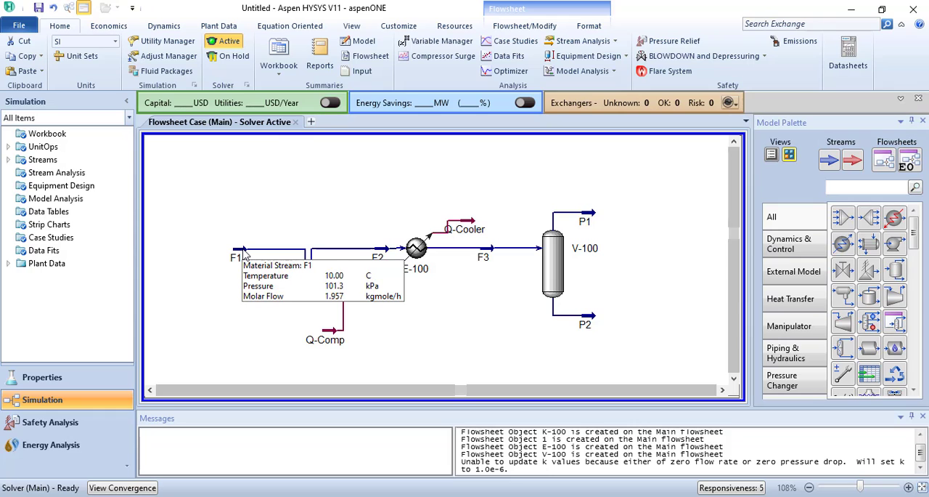
pyautogui.moveTo(318, 278)
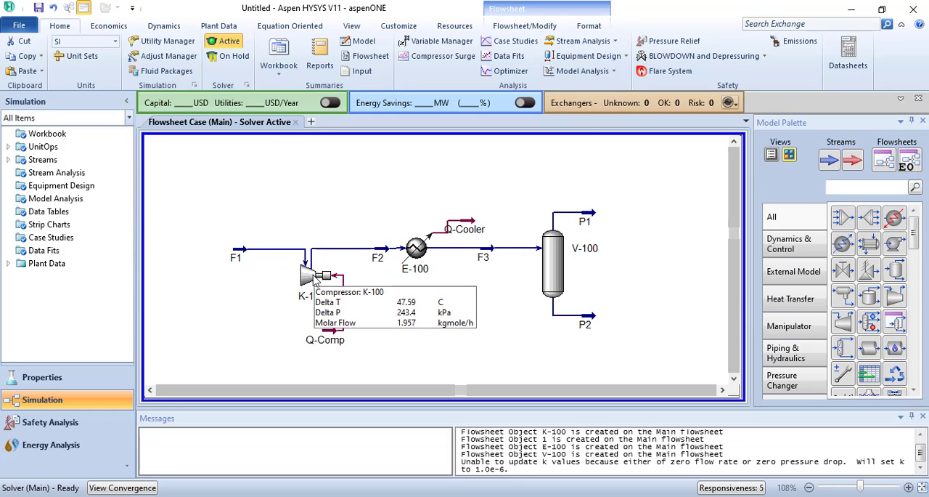
pyautogui.doubleClick(314, 280)
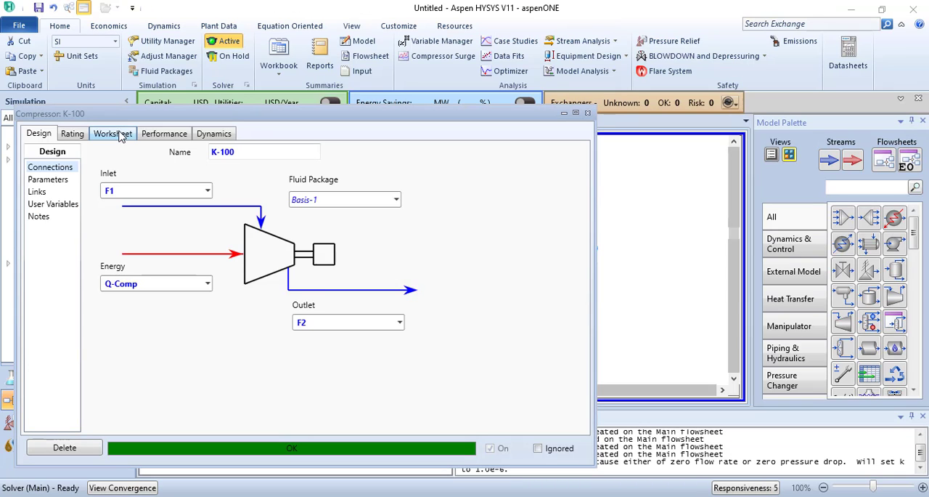
pyautogui.click(116, 134)
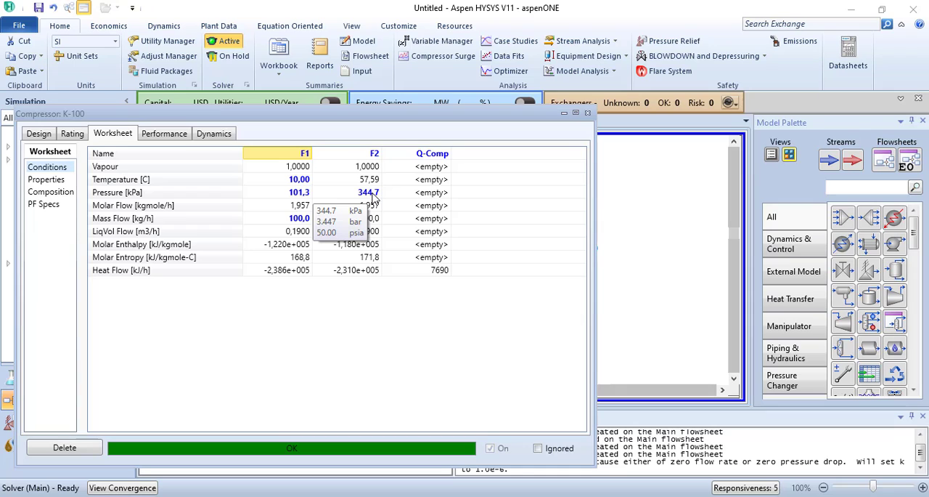
pyautogui.moveTo(361, 197)
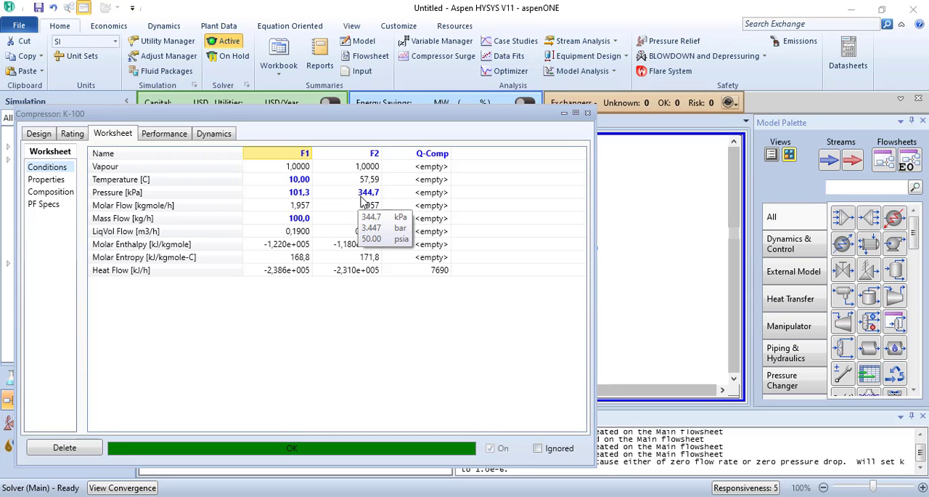
pyautogui.moveTo(367, 180)
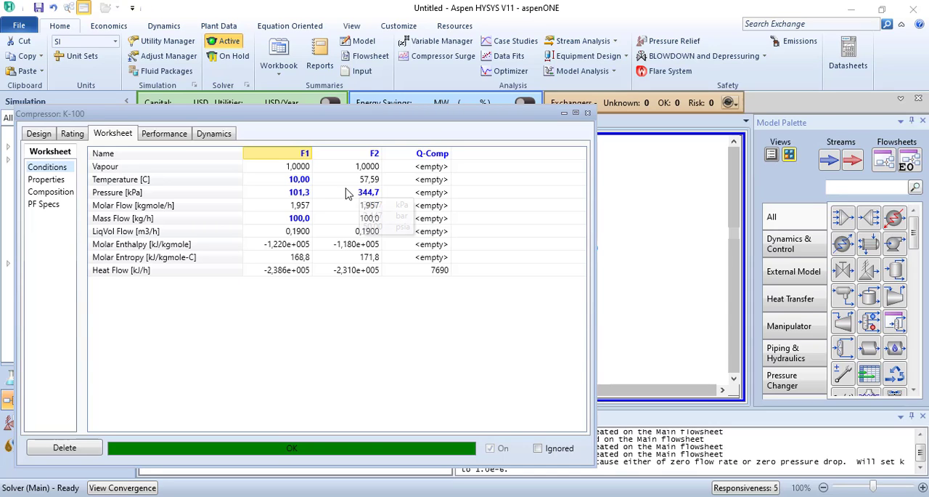
pyautogui.click(50, 193)
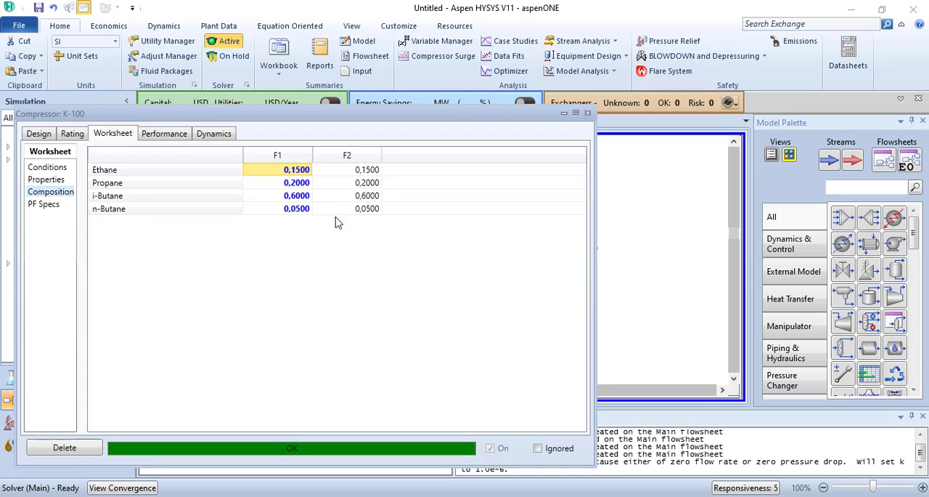
pyautogui.click(588, 113)
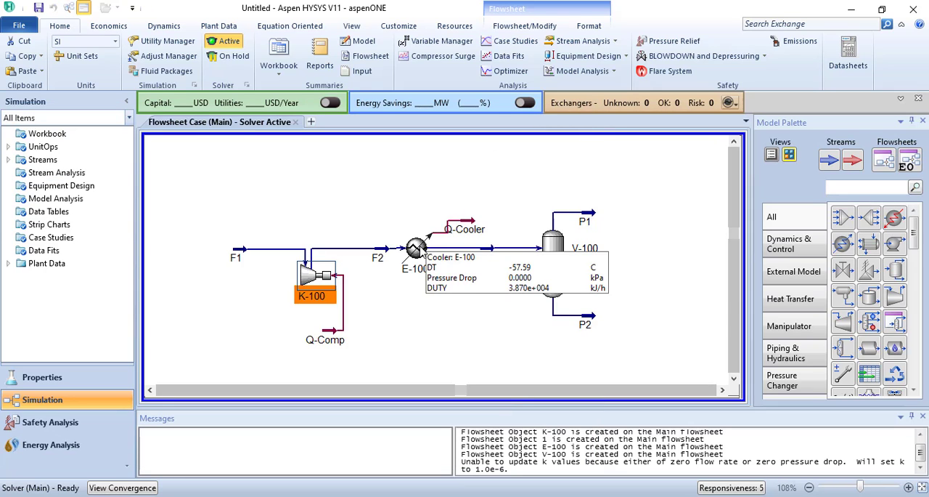
# - Examine the conditions and composition of streams F2 and F3 in cooler E-100's worksheet
pyautogui.doubleClick(418, 248)
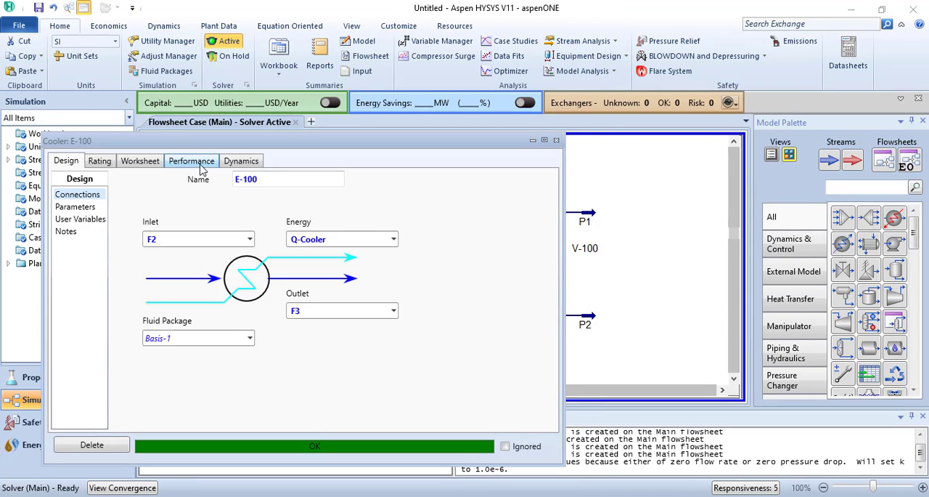
pyautogui.click(150, 165)
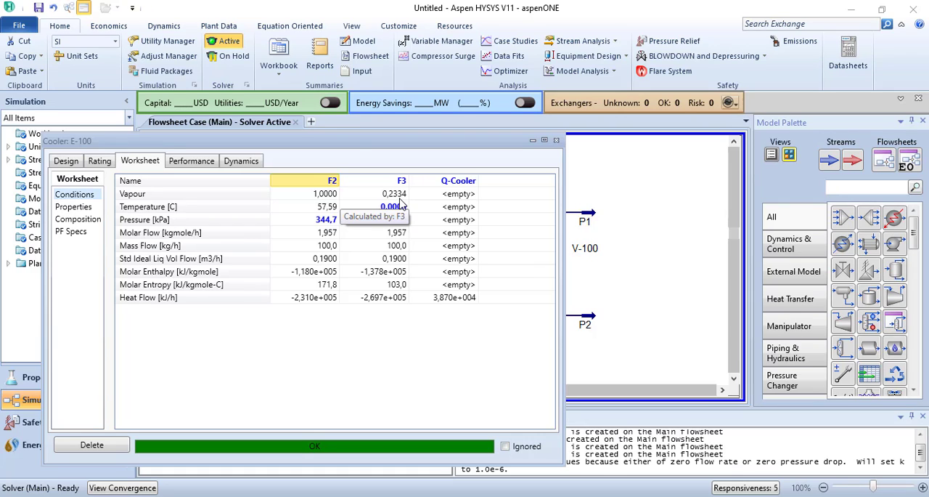
pyautogui.click(91, 222)
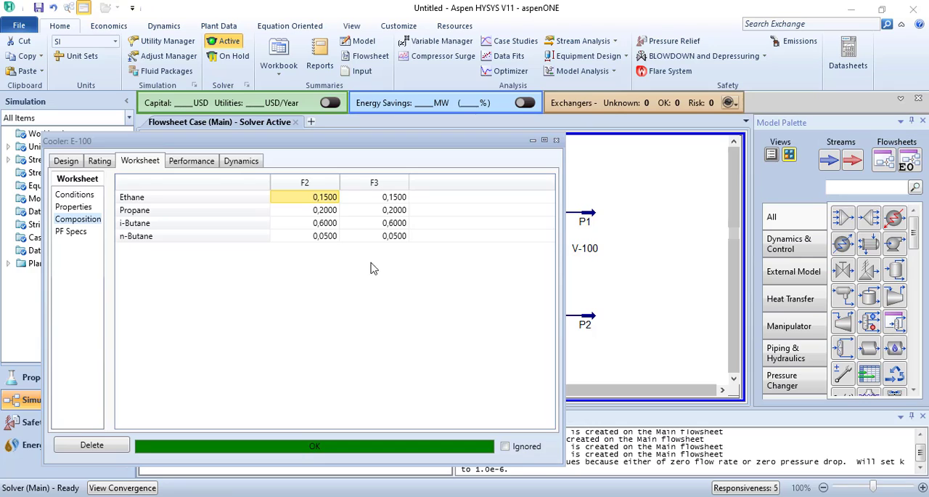
pyautogui.click(75, 195)
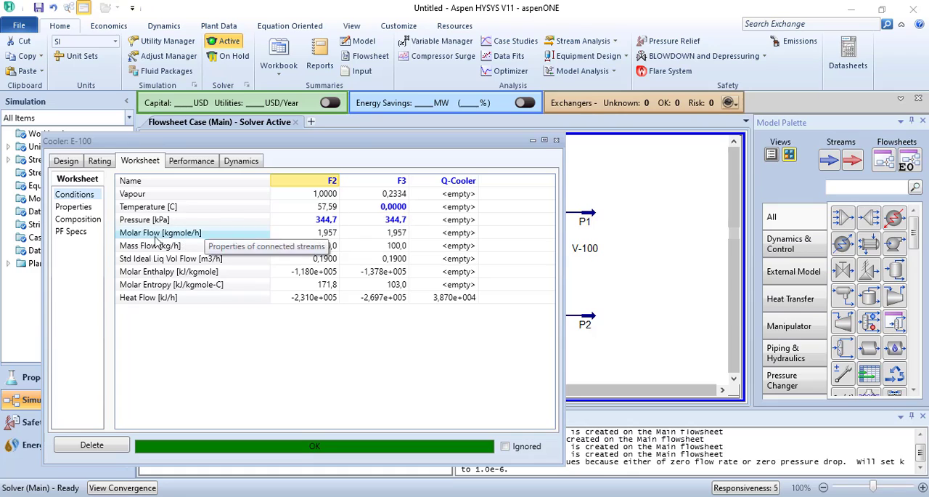
pyautogui.click(80, 220)
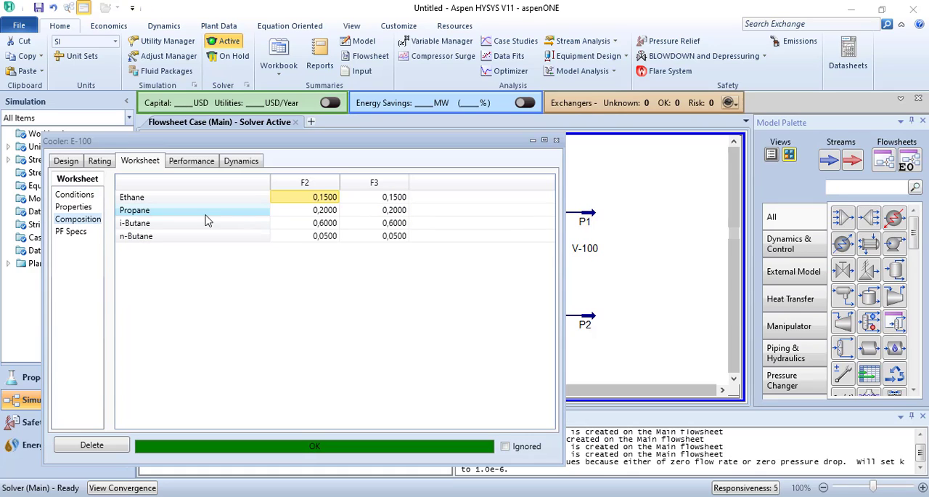
# - Close cooler E-100's window and examine the conditions of streams F3, P2 and P1 in separator V-100's worksheet
pyautogui.click(378, 197)
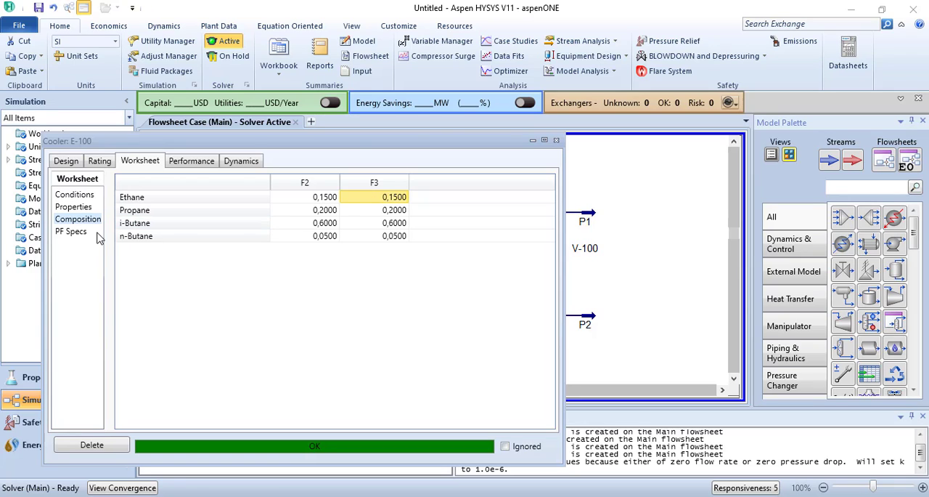
pyautogui.click(557, 140)
pyautogui.doubleClick(648, 242)
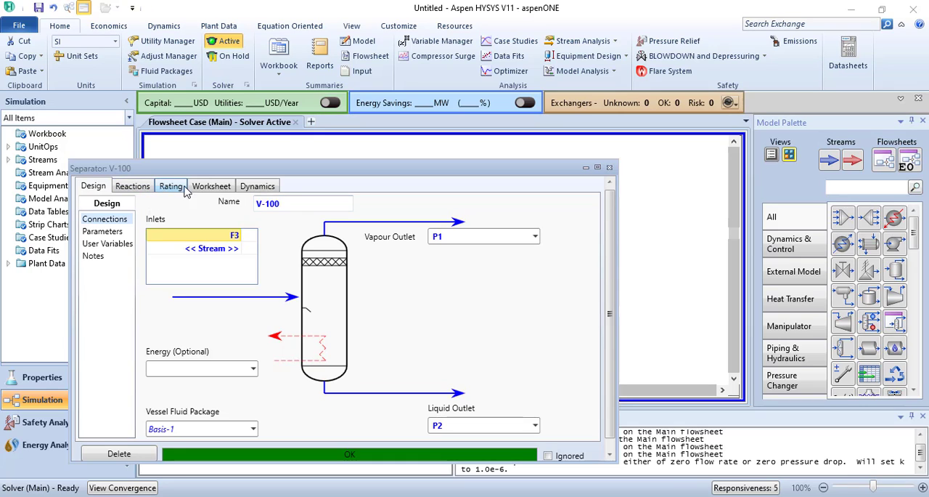
pyautogui.click(212, 187)
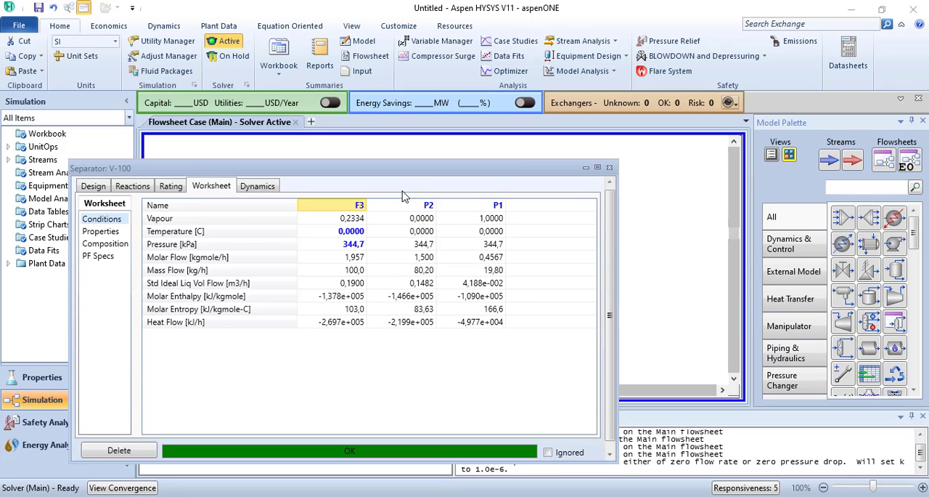
pyautogui.moveTo(407, 168); pyautogui.dragTo(289, 139)
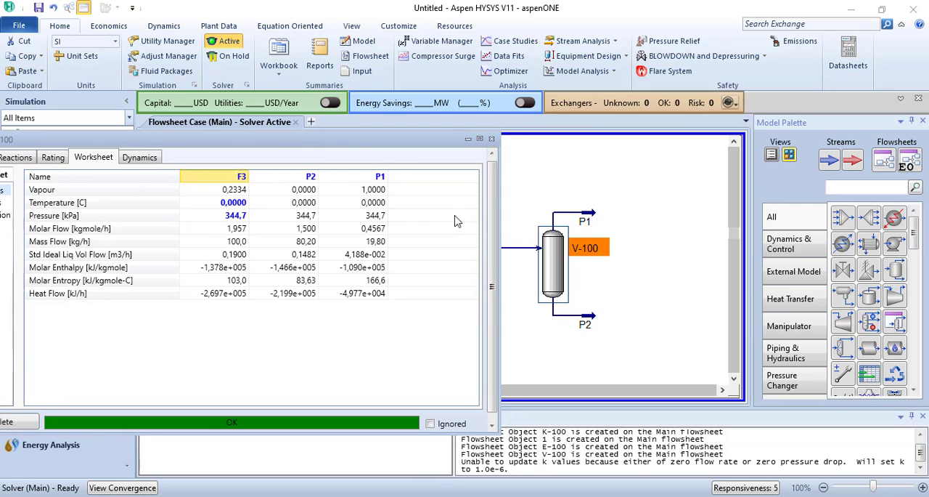
pyautogui.moveTo(354, 142); pyautogui.dragTo(479, 130)
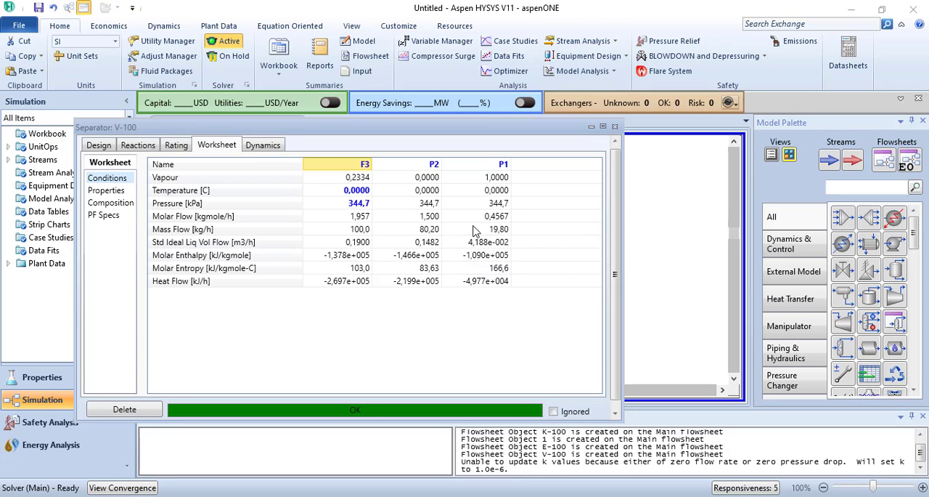
# - Examine the composition of streams F3, P2 and P1 in separator V-100, review their molar flows and close the separator window
pyautogui.click(122, 203)
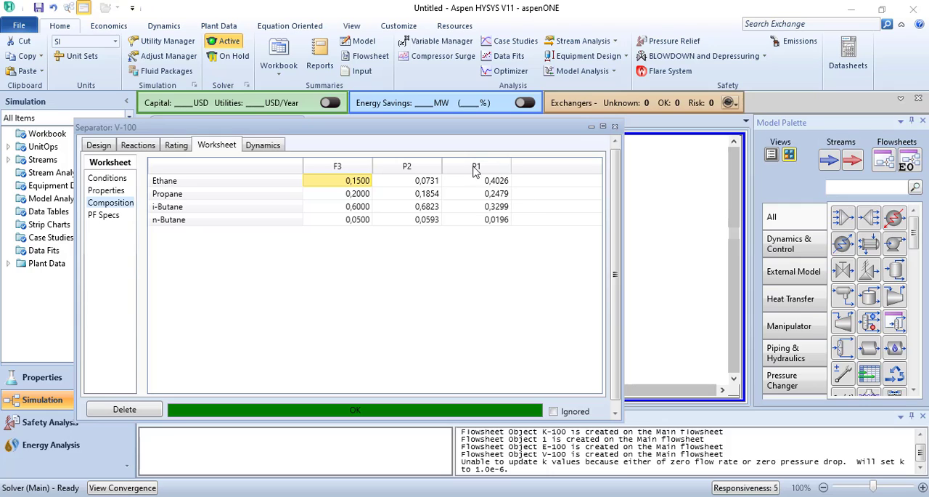
pyautogui.click(94, 180)
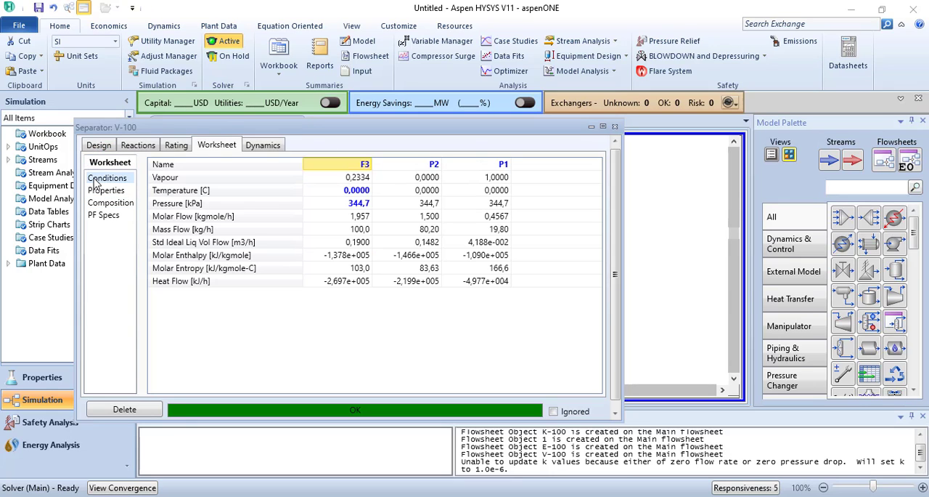
pyautogui.moveTo(430, 218)
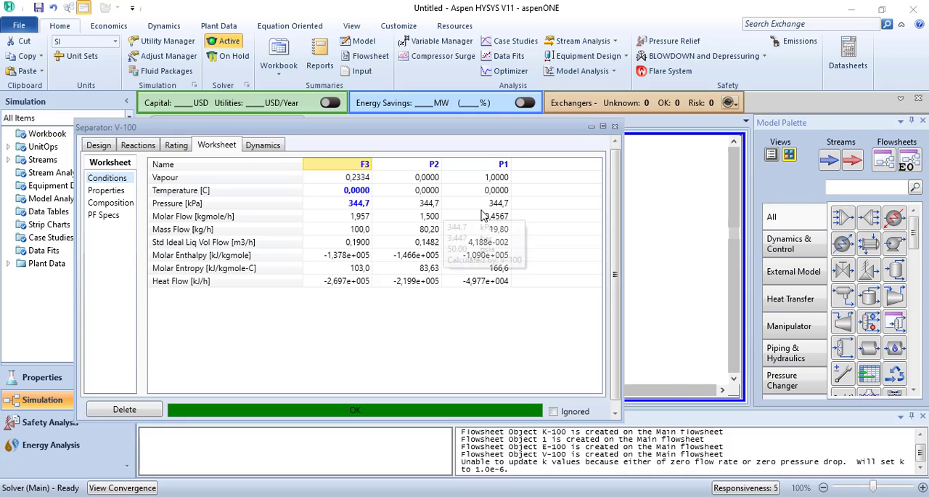
pyautogui.moveTo(380, 209)
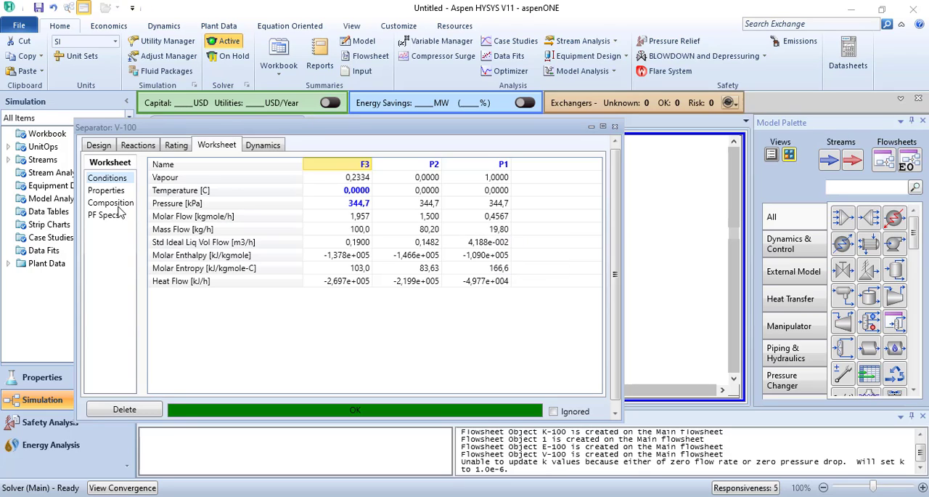
pyautogui.click(615, 127)
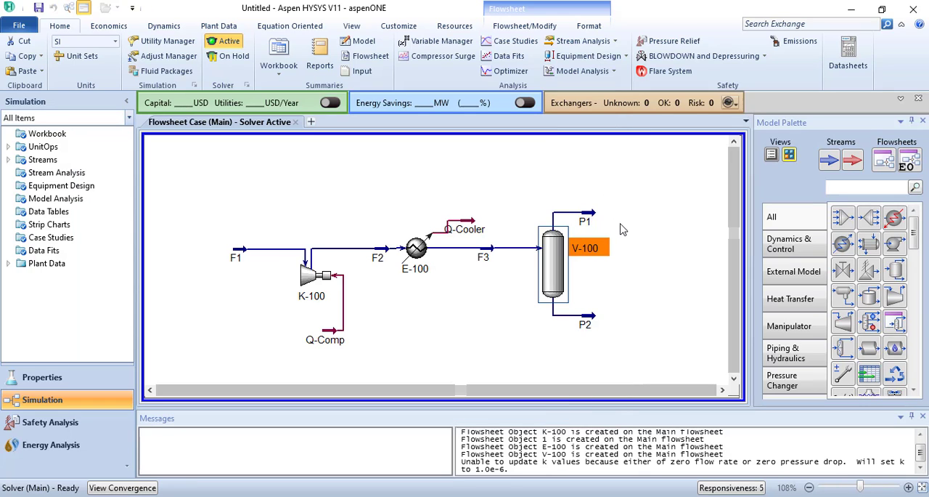
# - Deselect the separator and read the heat flow and power of energy streams Q-Cooler and Q-Comp on the flowsheet
pyautogui.click(621, 230)
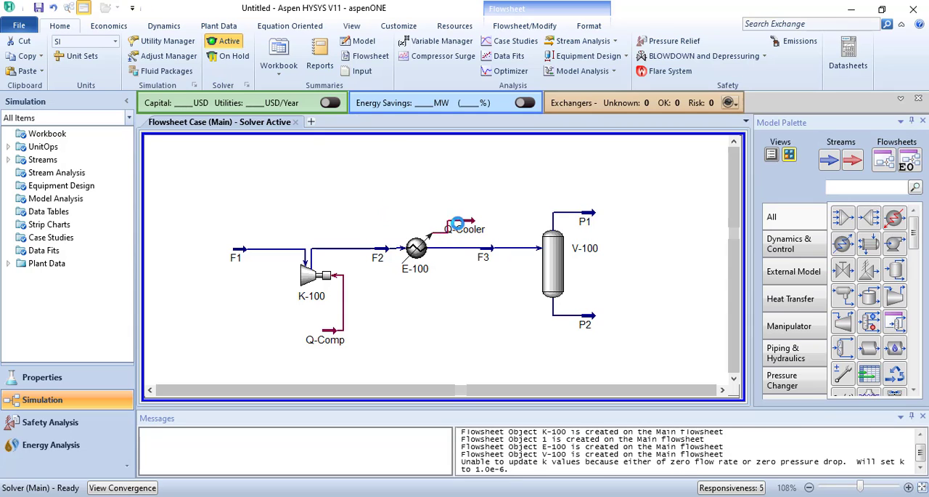
pyautogui.moveTo(471, 228)
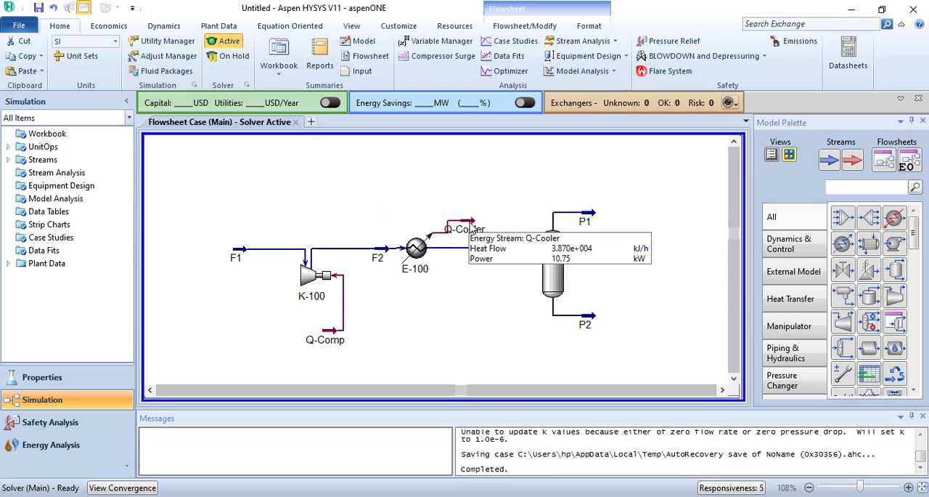
pyautogui.moveTo(432, 251)
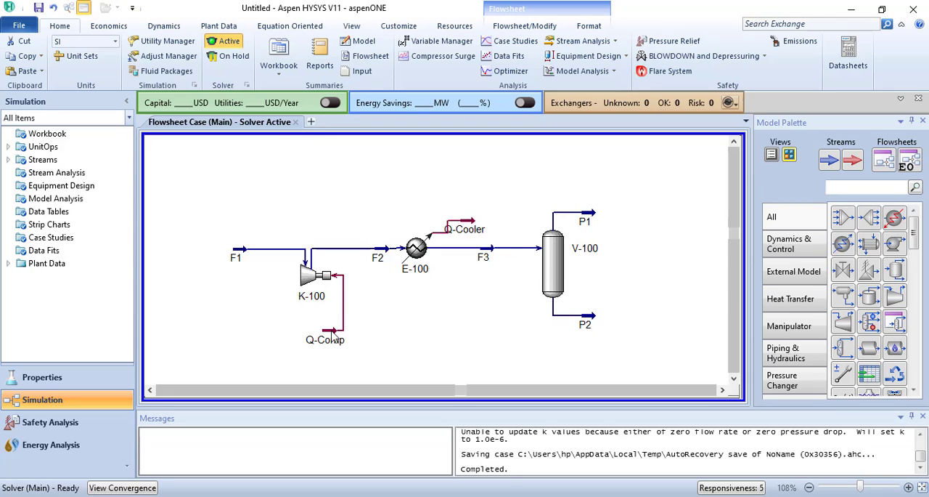
pyautogui.moveTo(332, 333)
pyautogui.moveTo(414, 263)
pyautogui.click(744, 495)
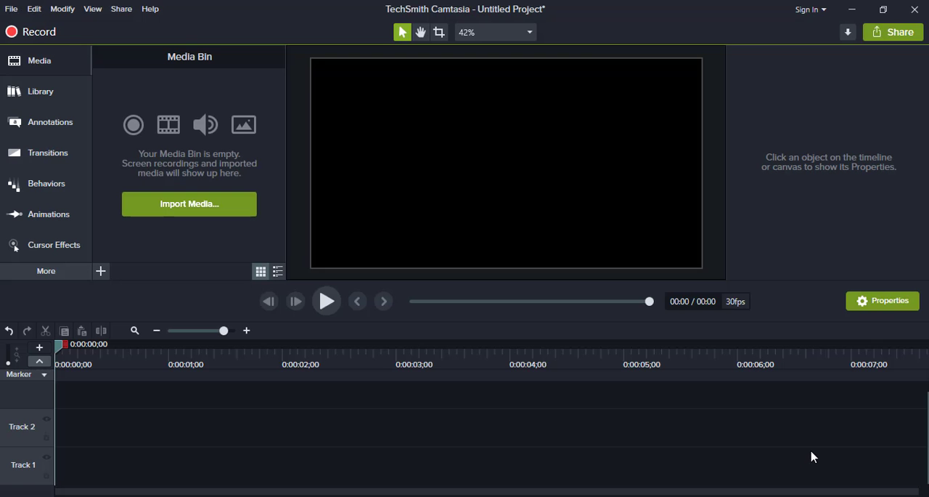